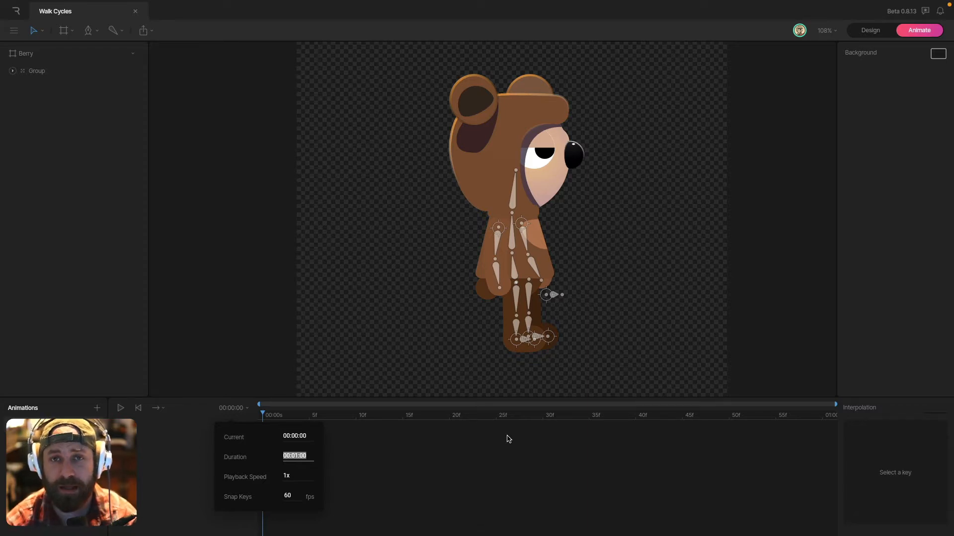
Step: Set the animation duration to 3 seconds and enable a work area spanning 01:00 to 02:00
{"action": "type", "text": "3"}
{"action": "key", "text": "Return"}
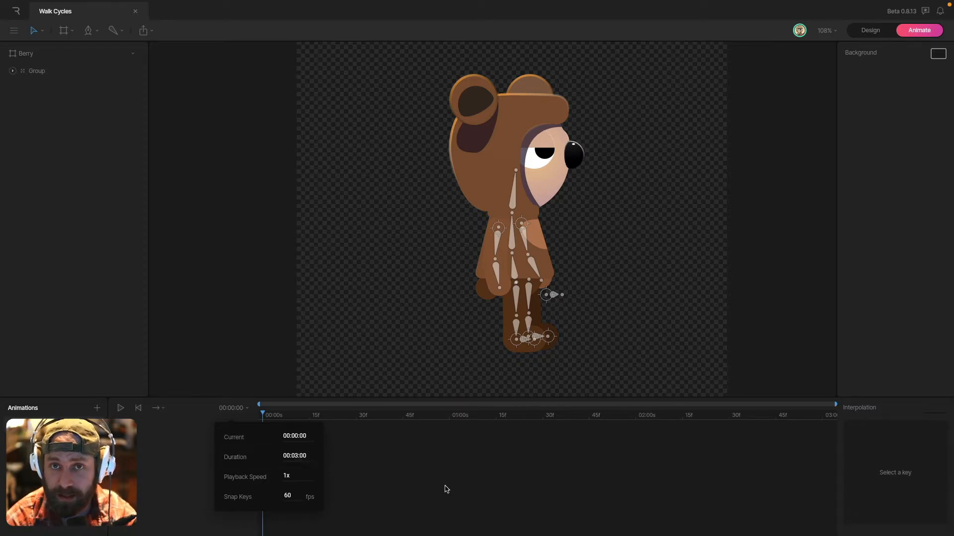
{"action": "left_click", "coordinate": [446, 489]}
{"action": "left_click", "coordinate": [158, 408]}
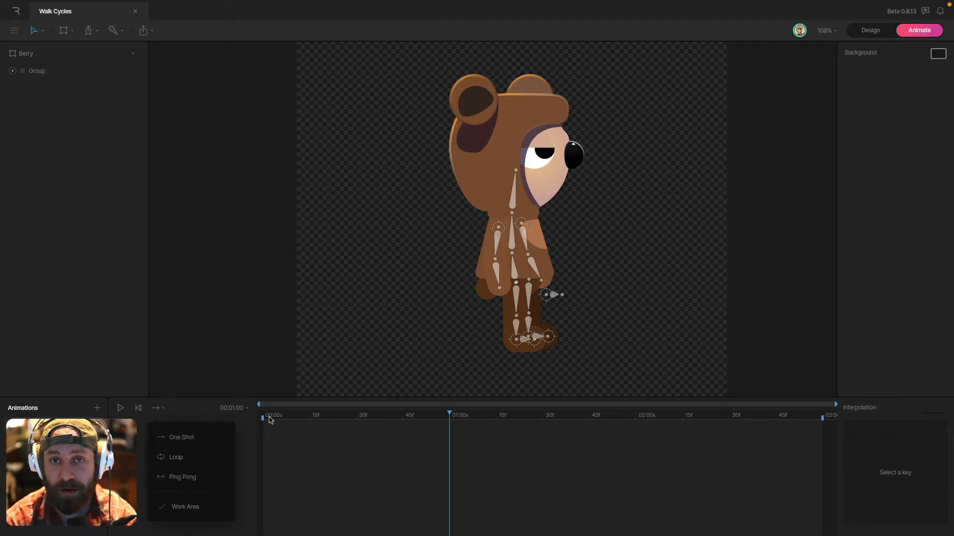
{"action": "left_click", "coordinate": [461, 419]}
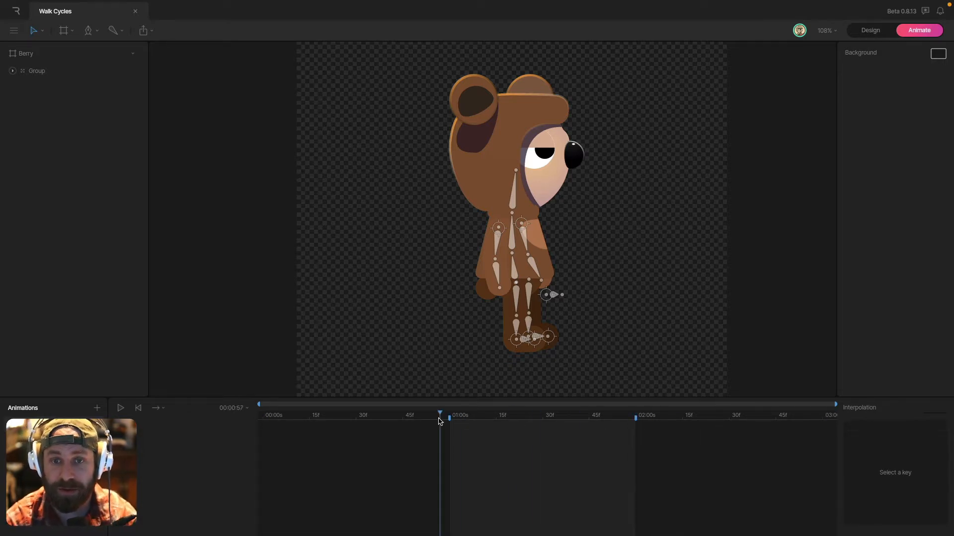
Step: Set the animation's playback mode to Loop and preview the work area playing
{"action": "key", "text": "space"}
{"action": "left_click", "coordinate": [163, 407]}
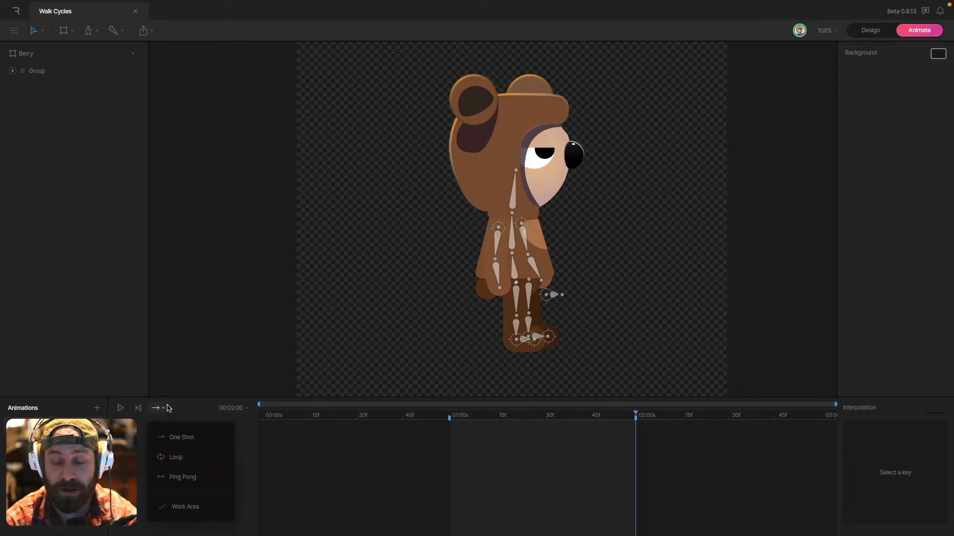
{"action": "left_click", "coordinate": [177, 458]}
{"action": "key", "text": "space"}
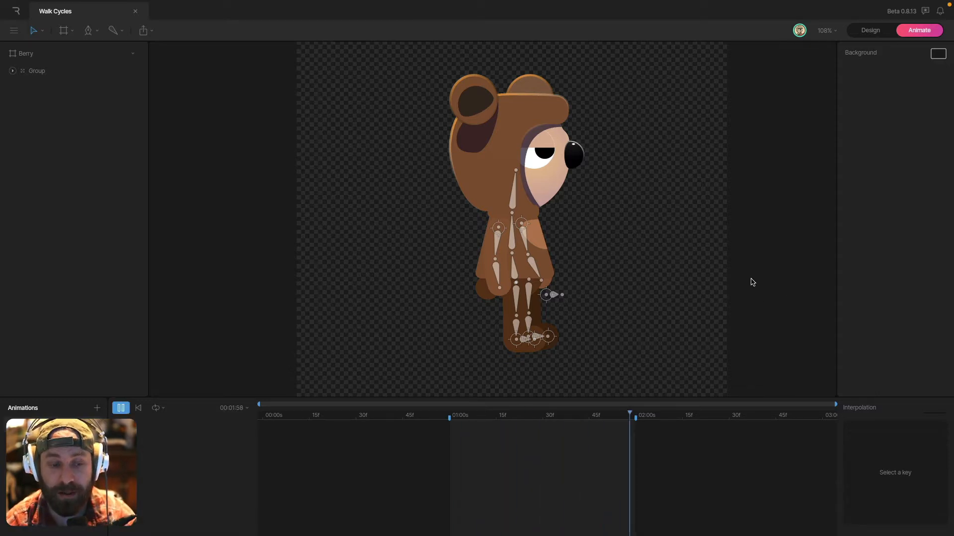
Step: At 00:50, pose the front leg backward, with the Front Heel at X 336 and its upper leg bone at about X -1.4, Y -36.3
{"action": "left_click", "coordinate": [515, 343]}
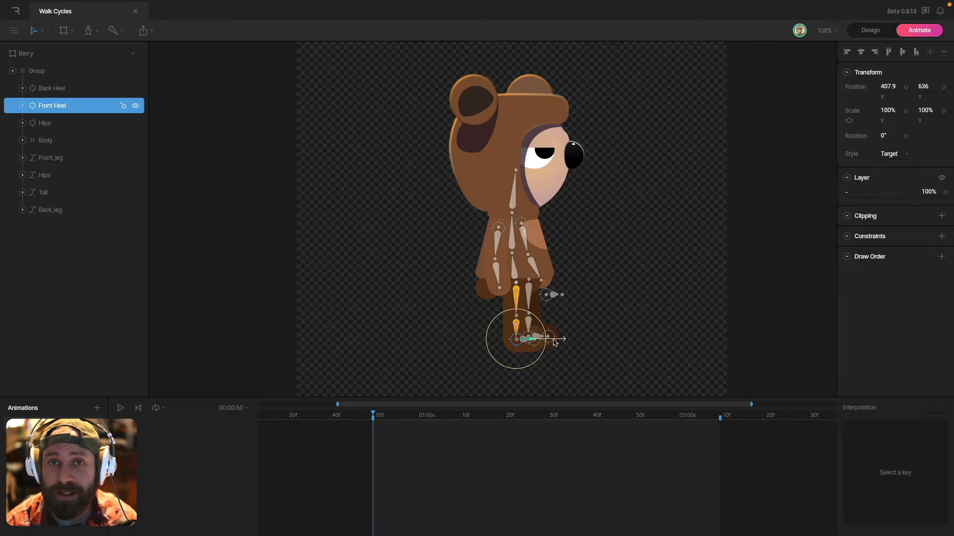
{"action": "left_click_drag", "start_coordinate": [555, 343], "coordinate": [525, 342]}
{"action": "left_click", "coordinate": [507, 297]}
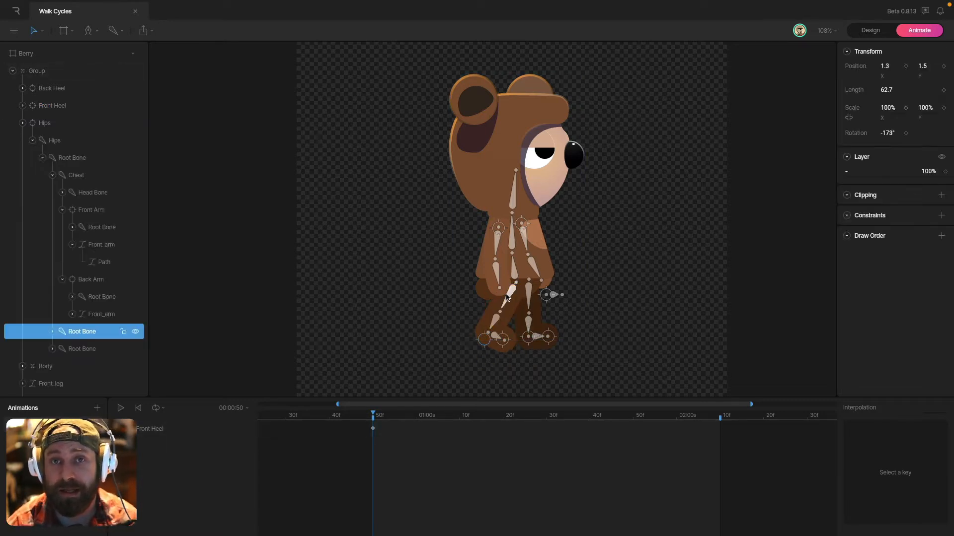
{"action": "left_click_drag", "start_coordinate": [507, 297], "coordinate": [489, 300]}
{"action": "left_click", "coordinate": [485, 340]}
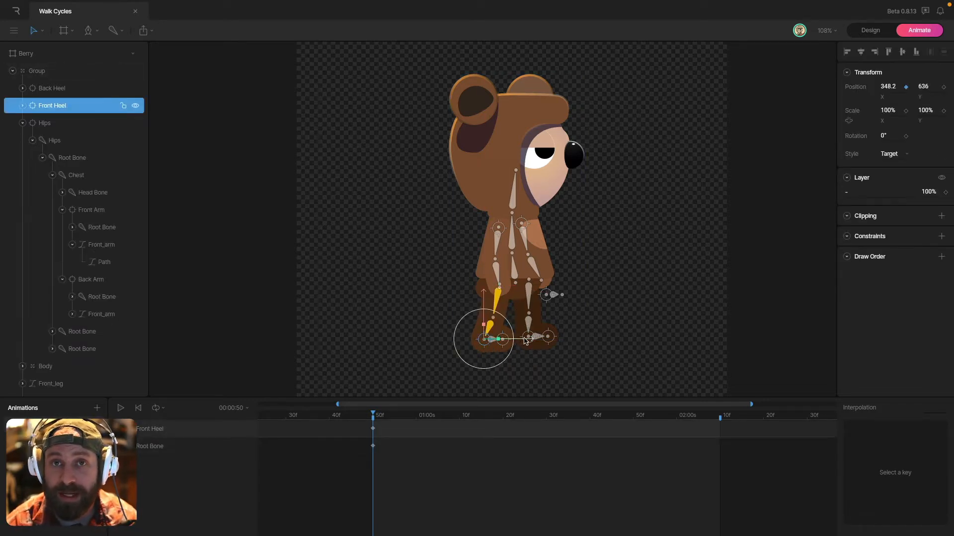
{"action": "left_click_drag", "start_coordinate": [523, 339], "coordinate": [516, 339]}
{"action": "scroll", "coordinate": [486, 301], "scroll_direction": "up", "scroll_amount": 3}
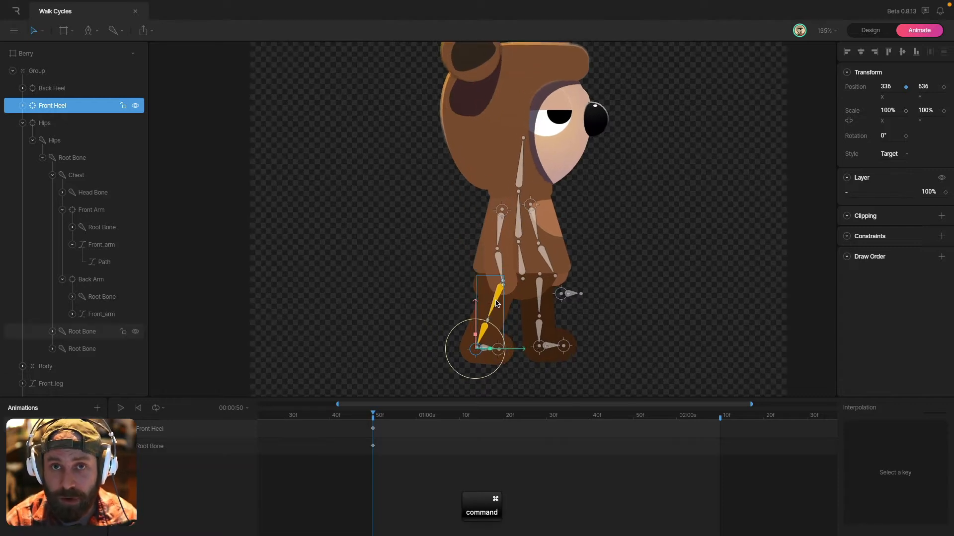
{"action": "left_click_drag", "start_coordinate": [493, 300], "coordinate": [490, 305]}
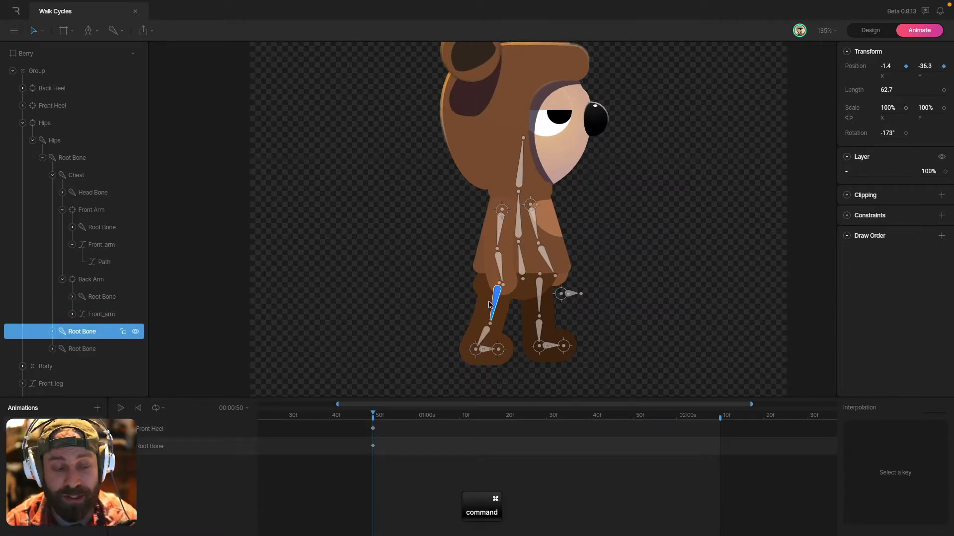
Step: At 00:50, pose the back leg forward, with the Back Heel at about X 475 and its upper leg bone at about X -4.5, Y 37.1
{"action": "left_click", "coordinate": [540, 349]}
{"action": "left_click_drag", "start_coordinate": [586, 347], "coordinate": [617, 347]}
{"action": "left_click", "coordinate": [549, 290]}
{"action": "left_click_drag", "start_coordinate": [550, 293], "coordinate": [557, 296]}
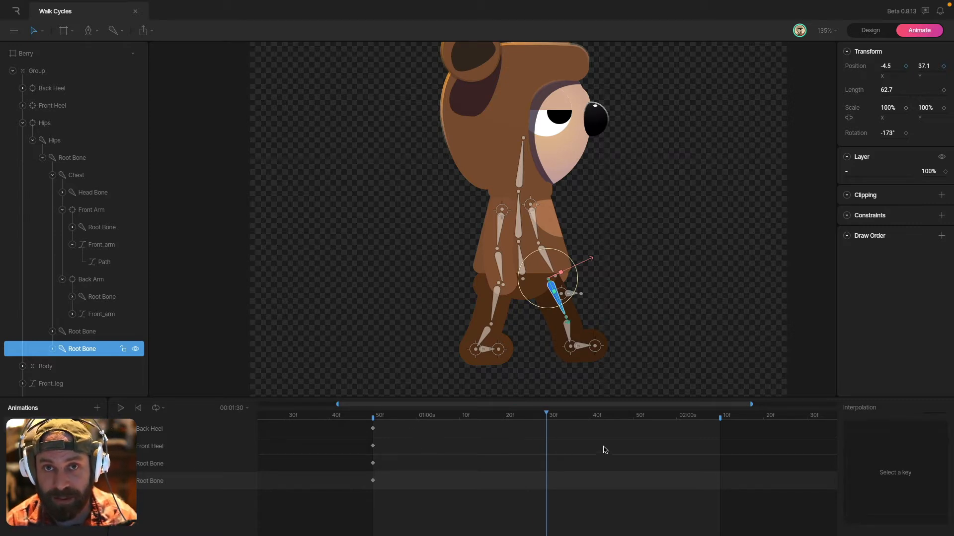
Step: At 01:30, swing the front leg forward by moving its upper leg bone to about X -11.3, Y 16.5 and the Front Heel ahead of the body
{"action": "left_click", "coordinate": [683, 312]}
{"action": "left_click_drag", "start_coordinate": [496, 302], "coordinate": [533, 303]}
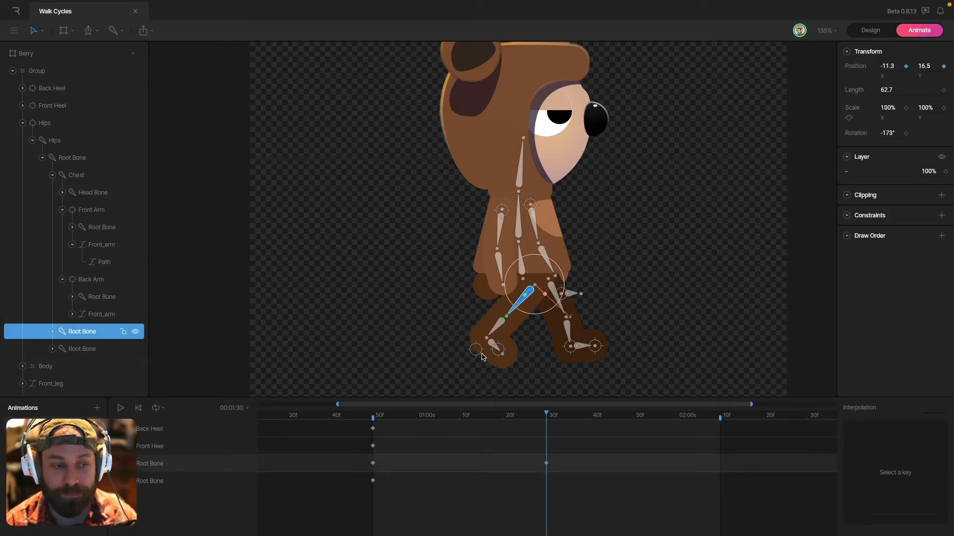
{"action": "left_click_drag", "start_coordinate": [478, 351], "coordinate": [556, 354]}
Step: At 01:30, swing the back leg backward, with its upper leg bone at about X -10.2, Y -26.9 and the Back Heel at X 336, Y 640
{"action": "left_click_drag", "start_coordinate": [555, 301], "coordinate": [516, 307]}
{"action": "left_click_drag", "start_coordinate": [567, 346], "coordinate": [475, 353]}
{"action": "left_click", "coordinate": [498, 307]}
{"action": "left_click", "coordinate": [502, 303]}
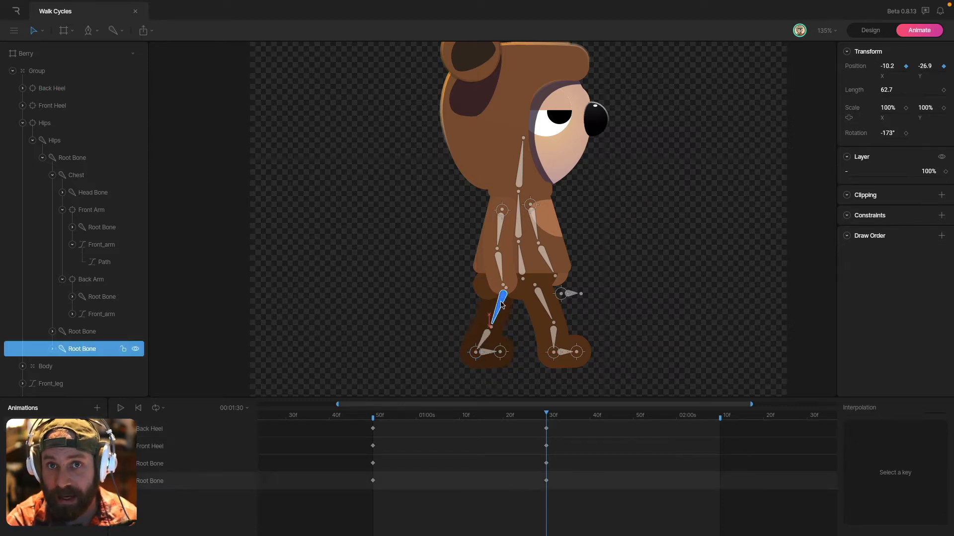
{"action": "left_click", "coordinate": [475, 358]}
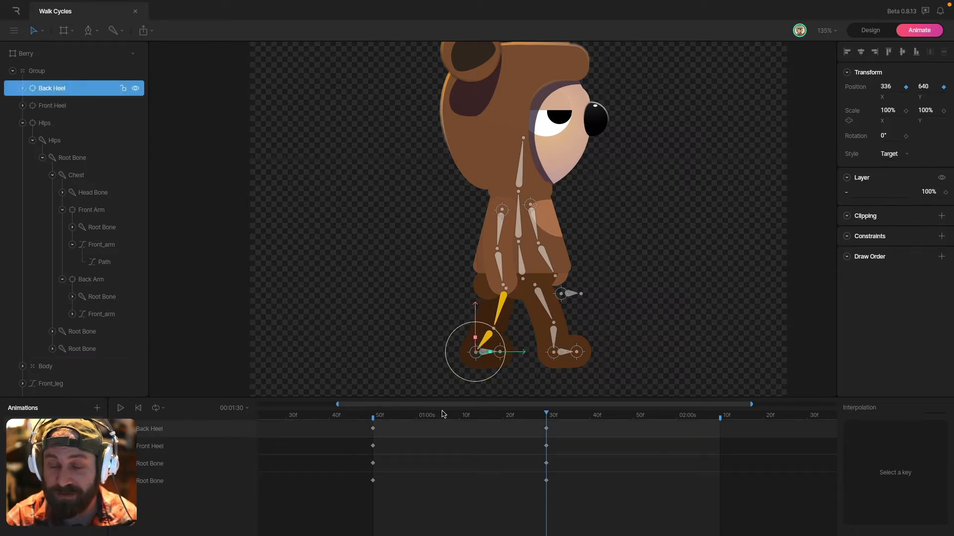
Step: Copy all the leg and heel keys from 00:50 and paste them at 02:10 to close the cycle
{"action": "left_click_drag", "start_coordinate": [360, 423], "coordinate": [397, 501]}
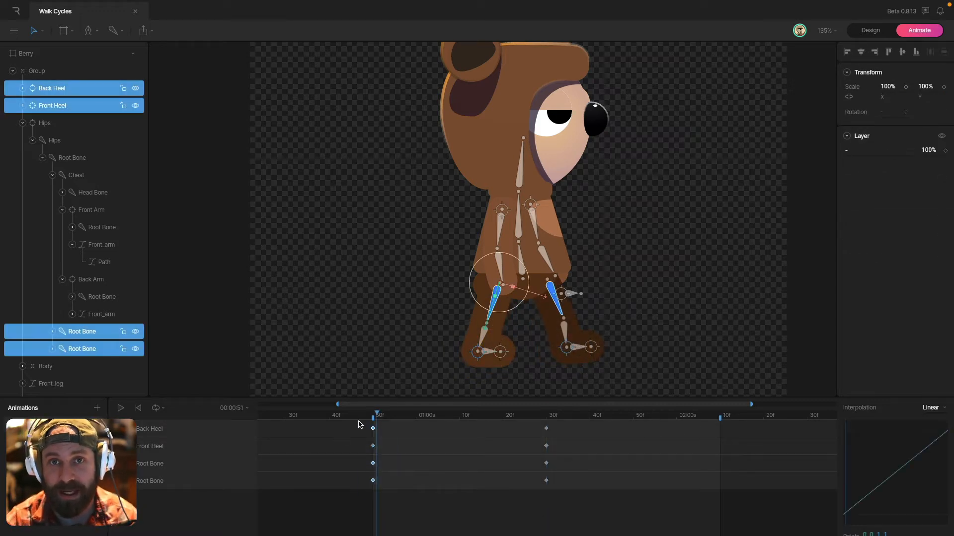
{"action": "key", "text": "super+c"}
{"action": "left_click_drag", "start_coordinate": [615, 416], "coordinate": [722, 436]}
{"action": "key", "text": "super+v"}
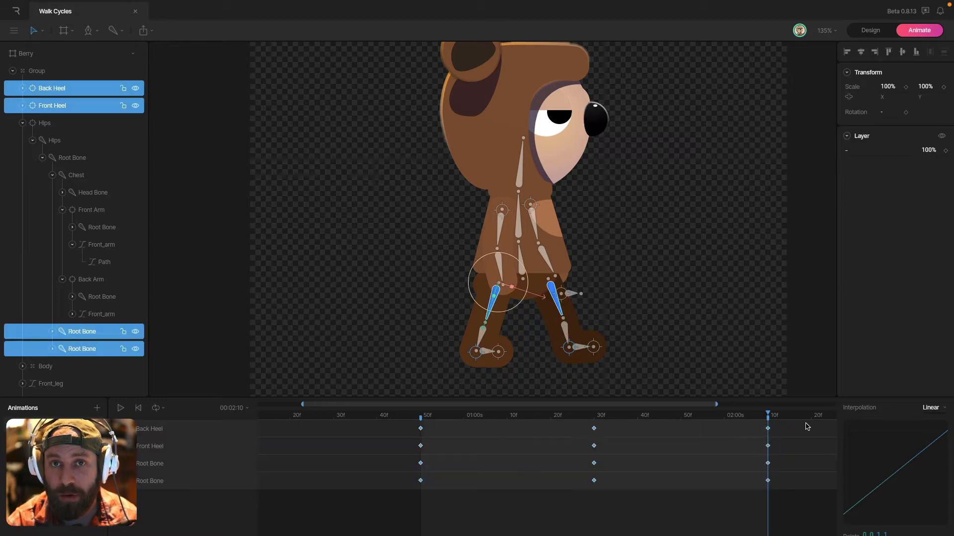
Step: Set the interpolation of all leg and heel keys to Cubic and preview the loop
{"action": "left_click", "coordinate": [931, 408]}
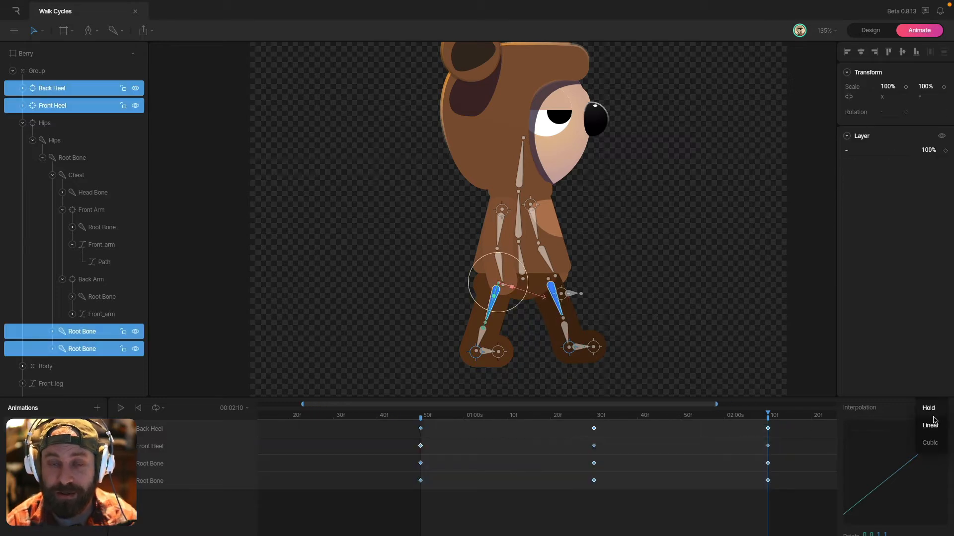
{"action": "left_click", "coordinate": [930, 442]}
{"action": "left_click", "coordinate": [754, 337]}
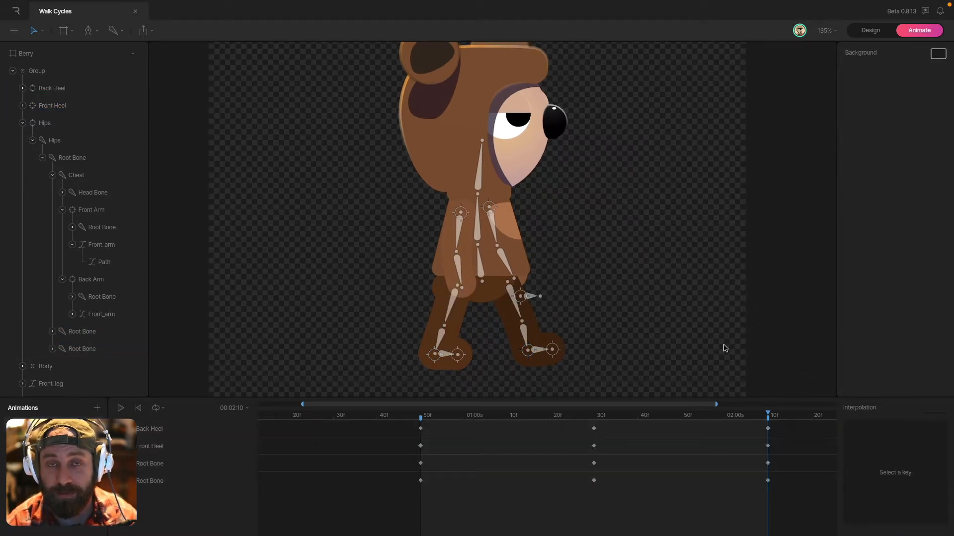
{"action": "key", "text": "space"}
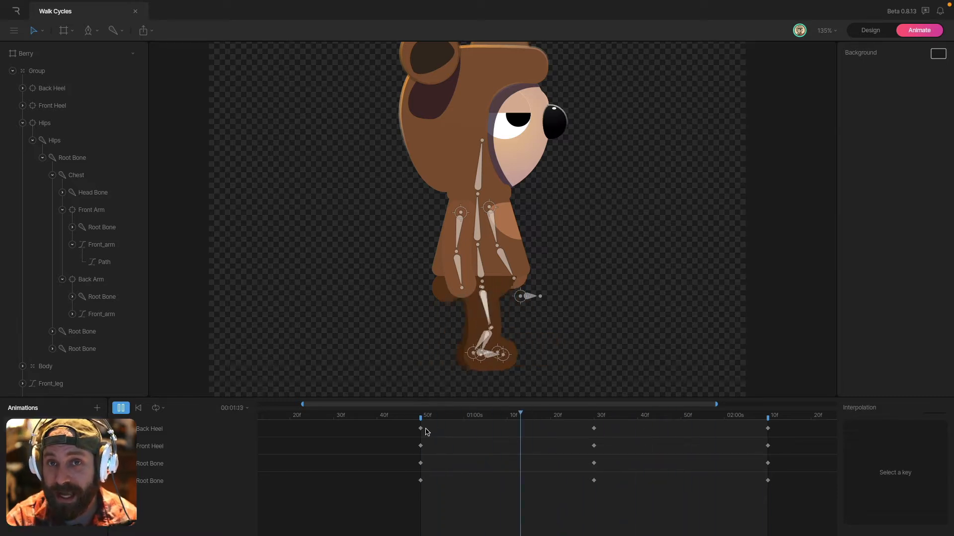
{"action": "key", "text": "space"}
Step: Delete the Front Heel's existing Y position keys and key its Y at 636 at 00:50
{"action": "left_click", "coordinate": [52, 106]}
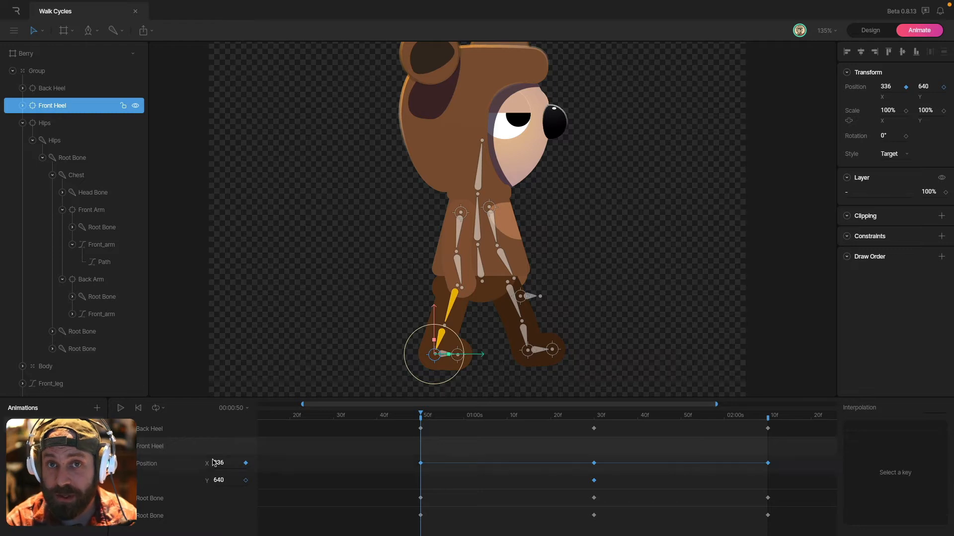
{"action": "left_click_drag", "start_coordinate": [415, 473], "coordinate": [625, 487]}
{"action": "key", "text": "Delete"}
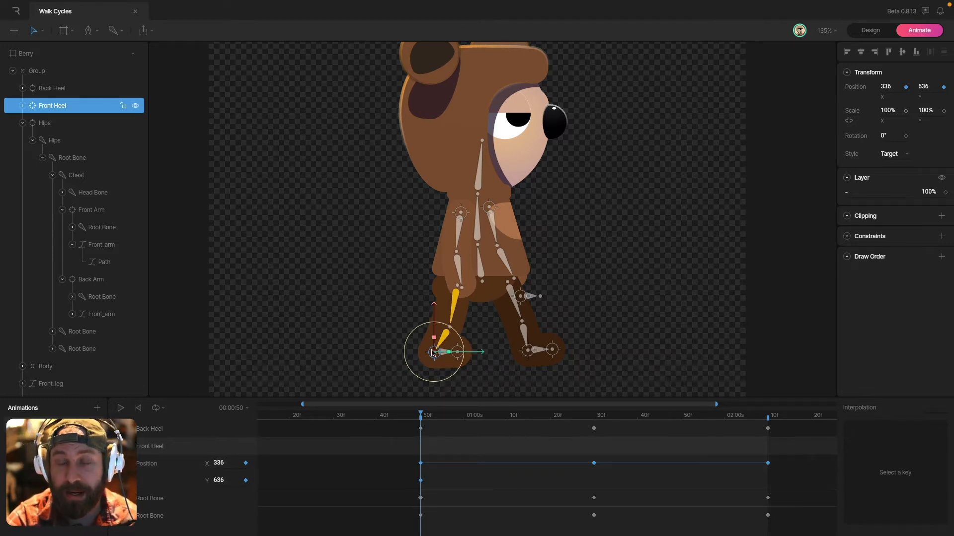
Step: Raise the Front Heel to about Y 604.1 at 01:00 and copy its 00:50 Y key to 01:30
{"action": "left_click_drag", "start_coordinate": [430, 421], "coordinate": [466, 429]}
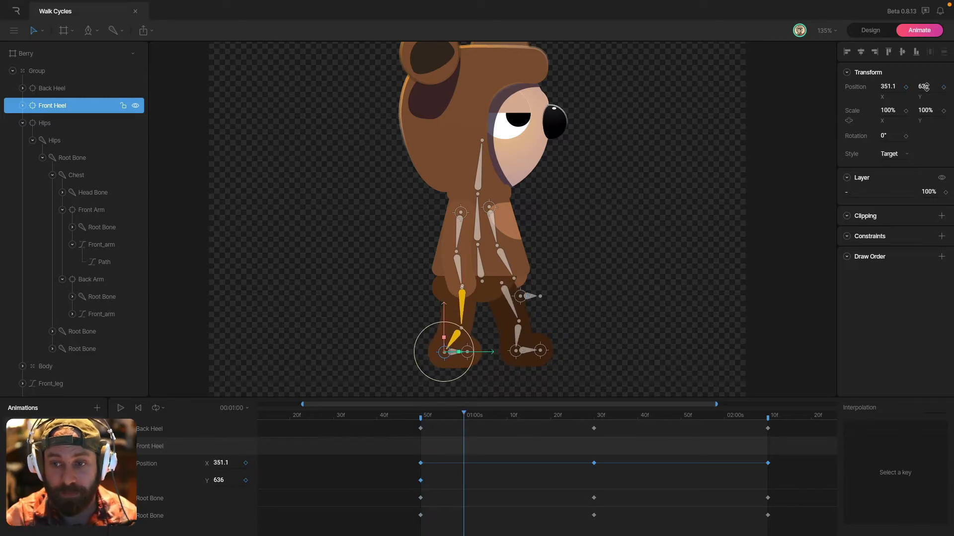
{"action": "left_click_drag", "start_coordinate": [925, 87], "coordinate": [925, 107]}
{"action": "left_click", "coordinate": [421, 480]}
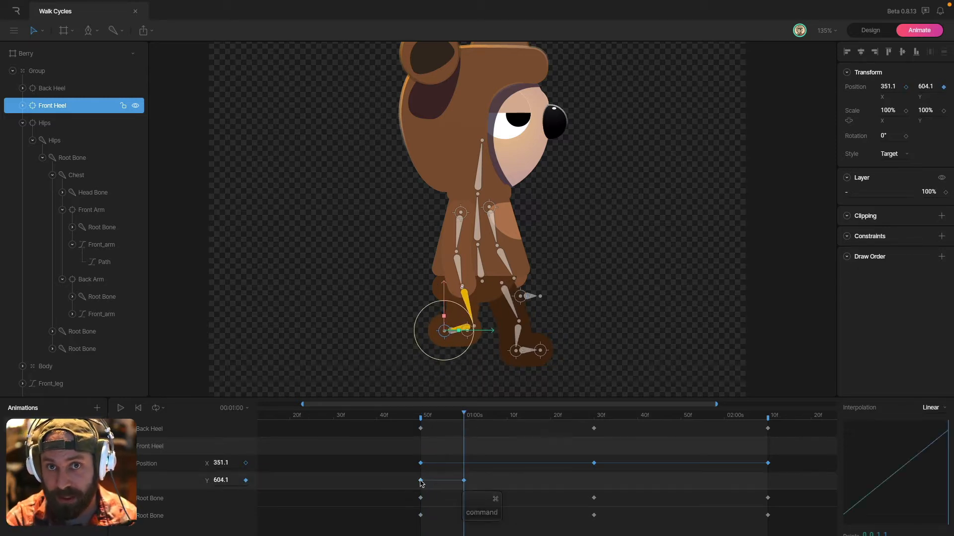
{"action": "left_click_drag", "start_coordinate": [465, 415], "coordinate": [420, 419]}
{"action": "key", "text": "super+v"}
Step: Set the Front Heel's Y position keys from 00:50 to 01:30 to Cubic interpolation and preview the motion
{"action": "left_click_drag", "start_coordinate": [405, 478], "coordinate": [646, 488]}
{"action": "left_click", "coordinate": [930, 407]}
{"action": "left_click", "coordinate": [930, 427]}
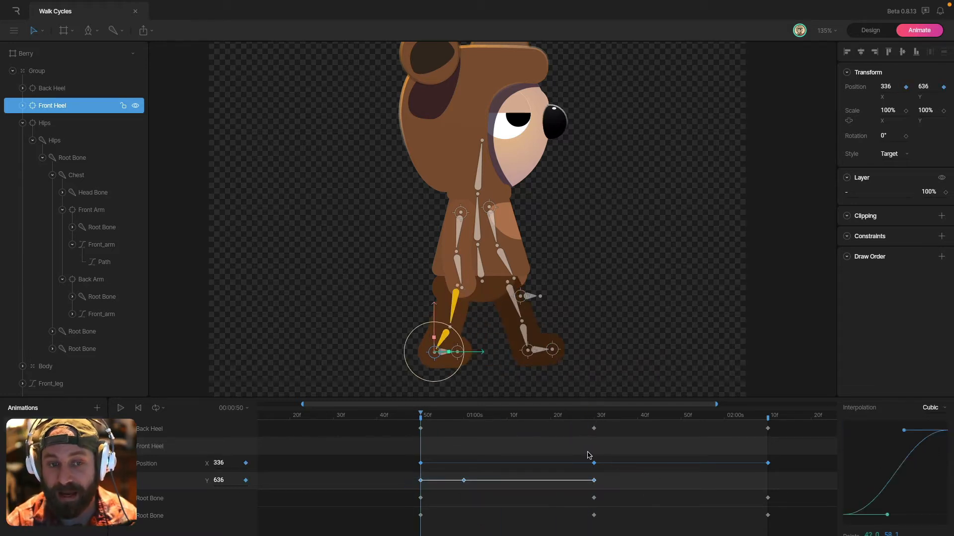
{"action": "key", "text": "space"}
Step: Copy the Front Heel's grounded Y key to 02:10, preview the loop and clear the selection
{"action": "left_click_drag", "start_coordinate": [594, 416], "coordinate": [767, 416]}
{"action": "key", "text": "ctrl+c"}
{"action": "key", "text": "ctrl+v"}
{"action": "key", "text": "space"}
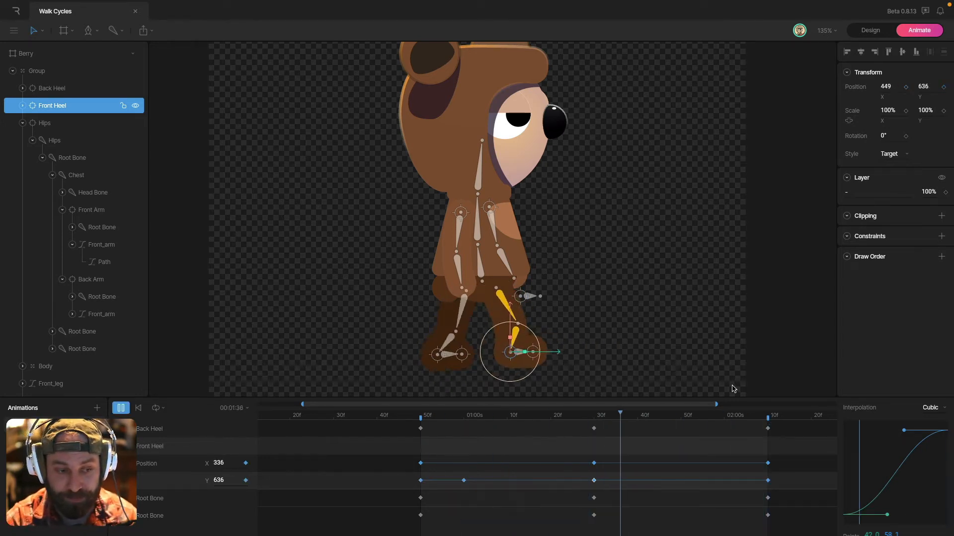
{"action": "left_click", "coordinate": [732, 389]}
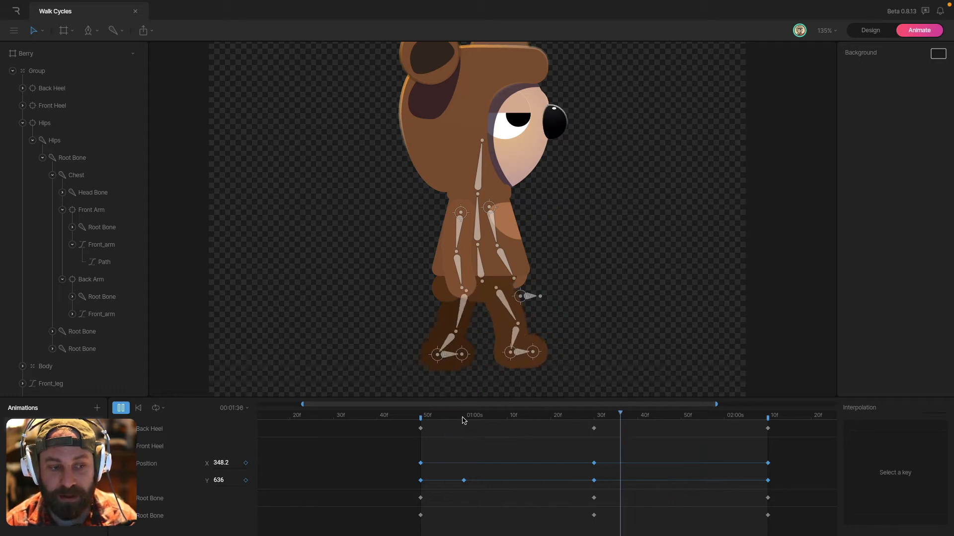
Step: Replace the Back Heel's Y position keys with new ones at 00:50, 01:30, 01:40 and 02:10, starting at Y 631
{"action": "left_click", "coordinate": [416, 416]}
{"action": "left_click", "coordinate": [148, 429]}
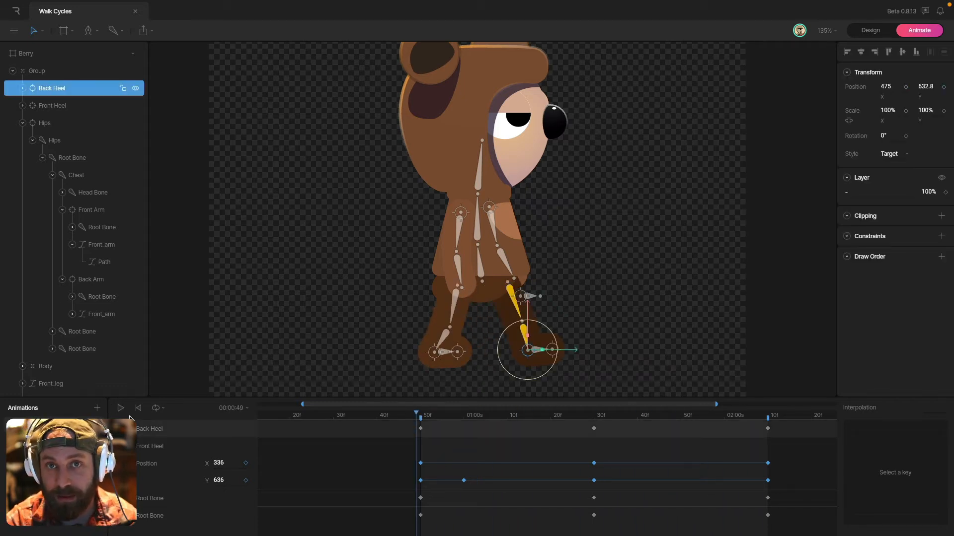
{"action": "left_click", "coordinate": [425, 417]}
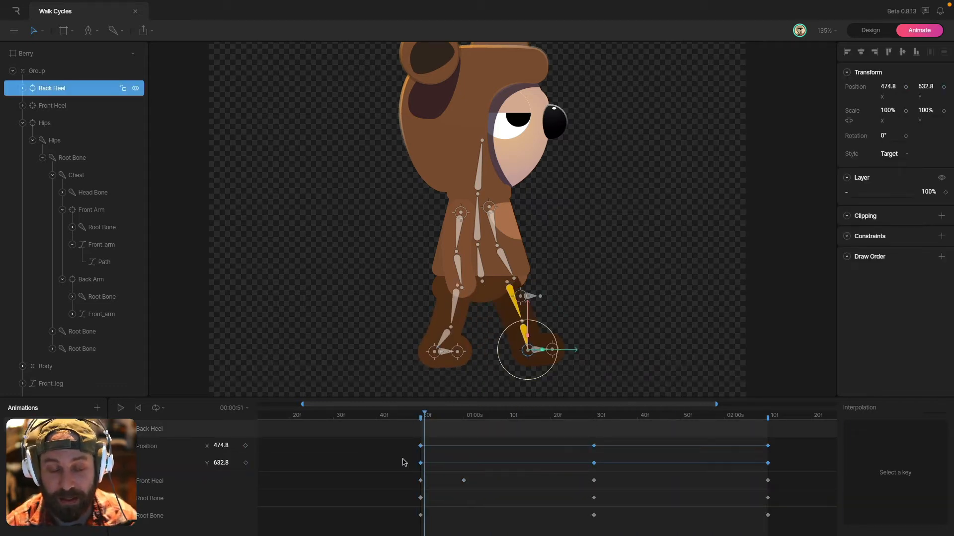
{"action": "left_click_drag", "start_coordinate": [402, 460], "coordinate": [789, 468]}
{"action": "key", "text": "Delete"}
{"action": "left_click_drag", "start_coordinate": [431, 416], "coordinate": [420, 416]}
{"action": "left_click", "coordinate": [943, 87]}
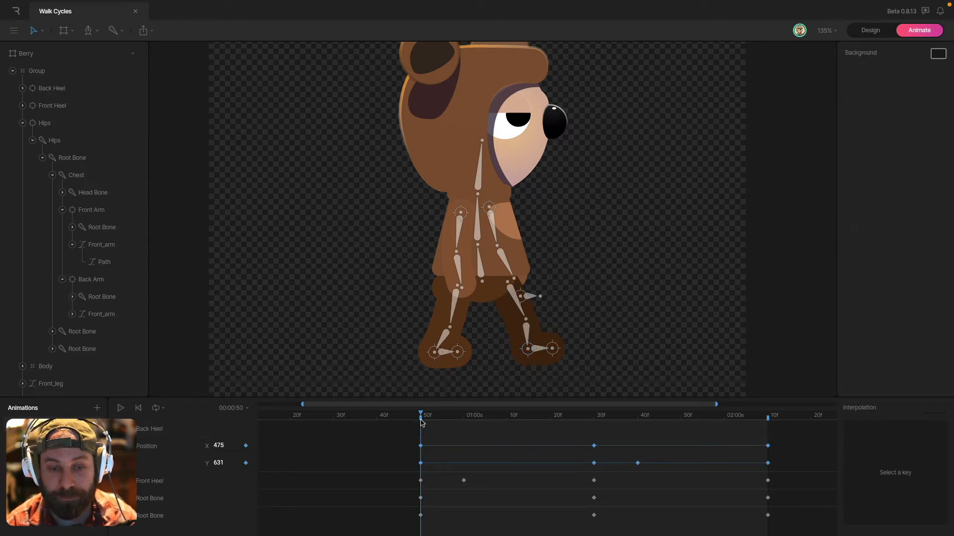
Step: Key the Front Heel's rotation at 00:50, 01:00, 01:20 and 01:30, tilting the foot to -10° at 01:20
{"action": "left_click", "coordinate": [432, 378]}
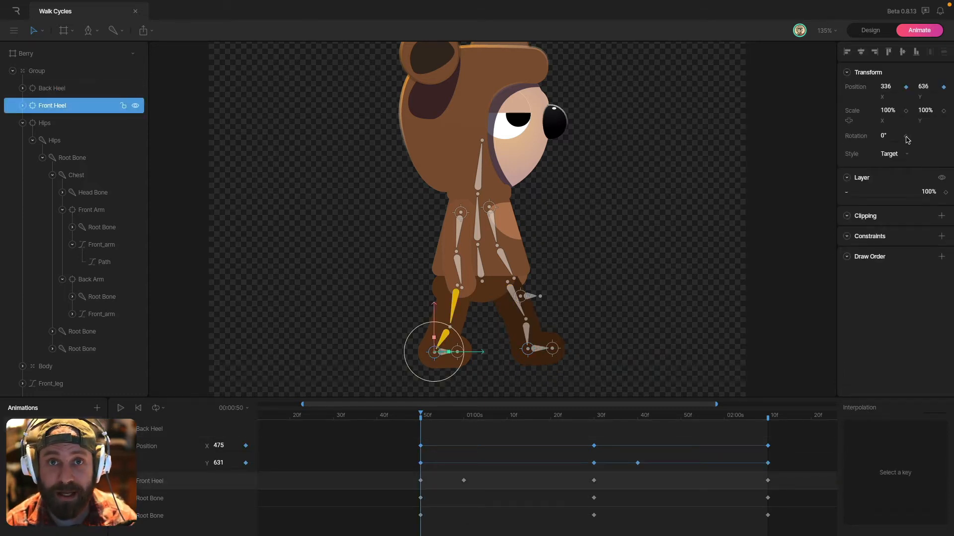
{"action": "left_click_drag", "start_coordinate": [429, 421], "coordinate": [550, 428]}
{"action": "left_click_drag", "start_coordinate": [530, 354], "coordinate": [549, 341]}
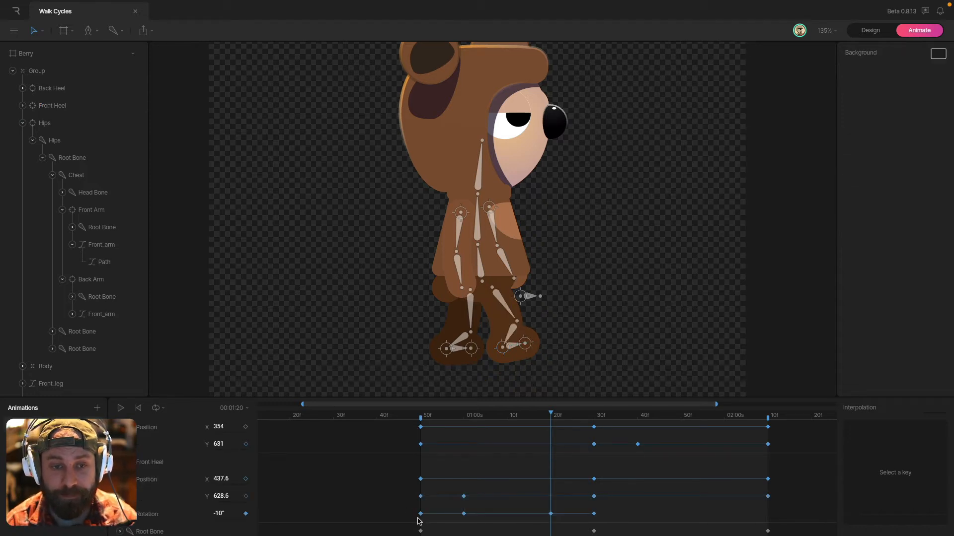
Step: Copy the Front Heel's rotation keys and paste them onto the Back Heel starting at 01:30
{"action": "left_click_drag", "start_coordinate": [407, 510], "coordinate": [601, 528]}
{"action": "key", "text": "super+c"}
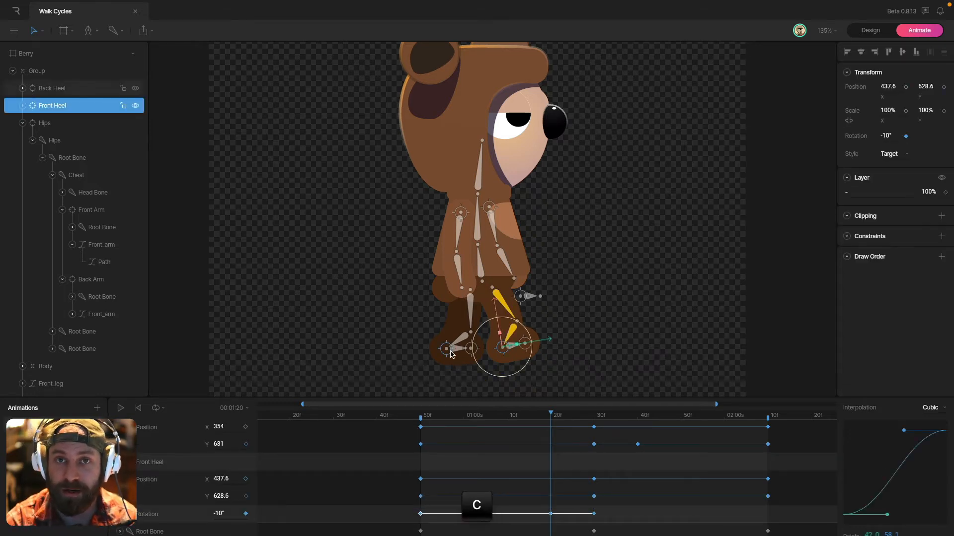
{"action": "left_click", "coordinate": [447, 349]}
{"action": "left_click_drag", "start_coordinate": [545, 420], "coordinate": [611, 418]}
{"action": "key", "text": "super+v"}
{"action": "left_click", "coordinate": [618, 480]}
{"action": "key", "text": "Escape"}
Step: Key the Y position of the Hips target at 00:50
{"action": "left_click", "coordinate": [421, 416]}
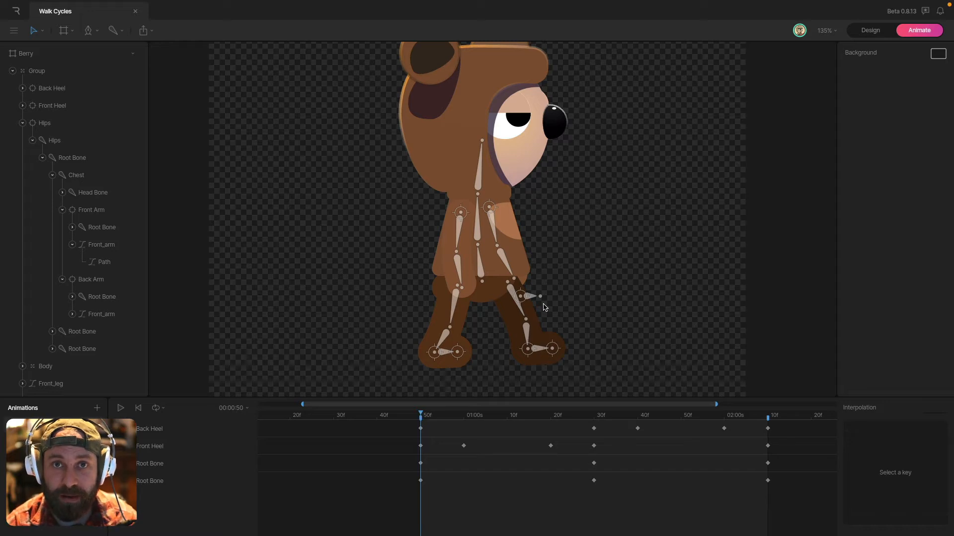
{"action": "left_click", "coordinate": [521, 296]}
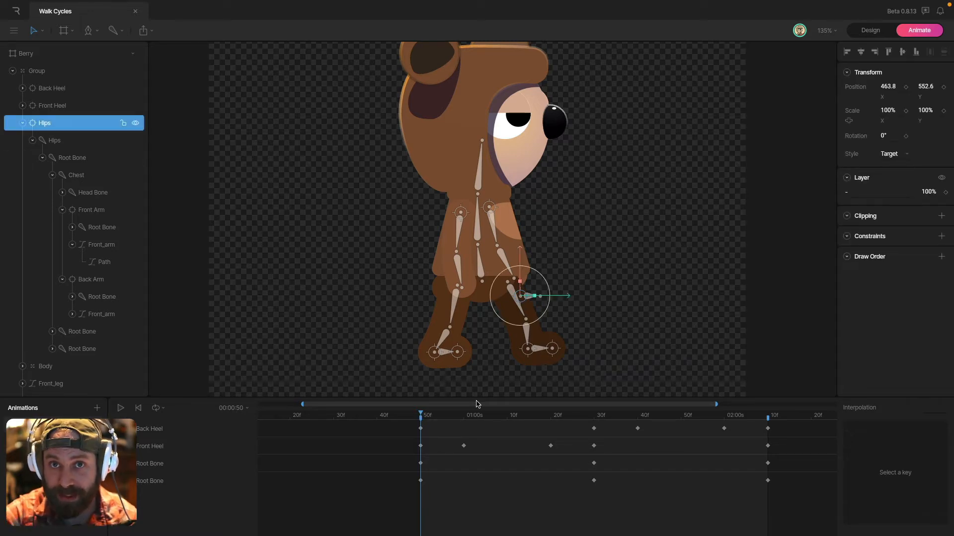
{"action": "left_click", "coordinate": [943, 88]}
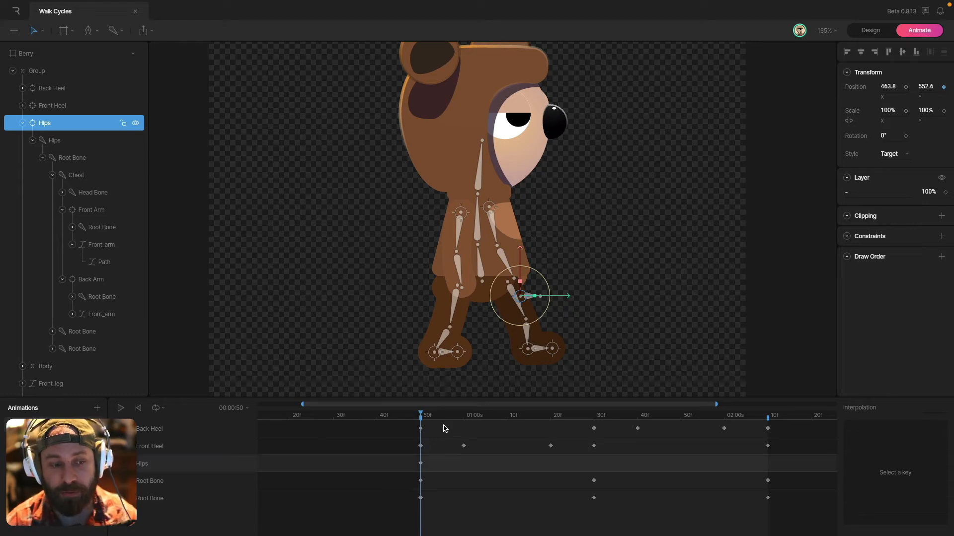
Step: Key the Hips slightly lower at 01:00, and repeat the Hips Y position keys at 01:30, 01:40 and 02:10
{"action": "left_click_drag", "start_coordinate": [430, 418], "coordinate": [464, 427]}
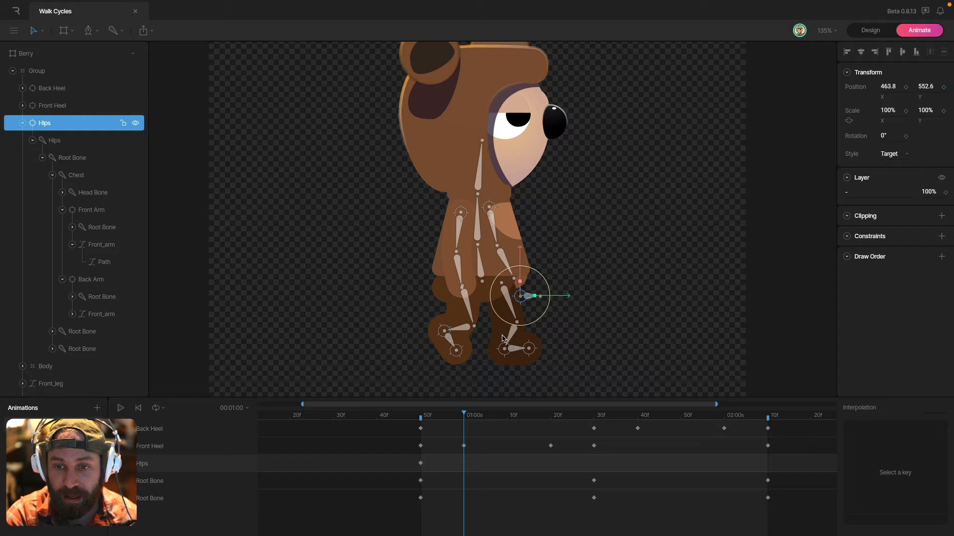
{"action": "left_click_drag", "start_coordinate": [925, 84], "coordinate": [927, 86]}
{"action": "left_click", "coordinate": [421, 419]}
{"action": "left_click_drag", "start_coordinate": [421, 421], "coordinate": [594, 417]}
{"action": "left_click", "coordinate": [421, 463]}
{"action": "key", "text": "super+c"}
{"action": "key", "text": "super+v"}
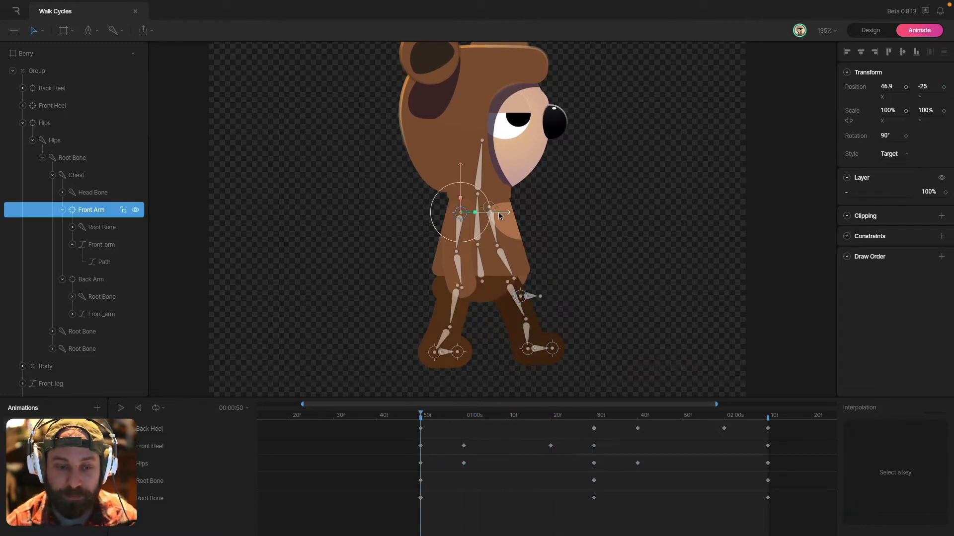
Step: Key the Front Arm and Back Arm positions shifted in opposite directions at 00:50 and 01:30, with the Back Arm at Y -30.6 and 40
{"action": "mouse_move", "coordinate": [502, 213]}
{"action": "left_mouse_down"}
{"action": "mouse_move", "coordinate": [534, 218]}
{"action": "mouse_move", "coordinate": [497, 207]}
{"action": "left_mouse_up"}
{"action": "left_click", "coordinate": [489, 207]}
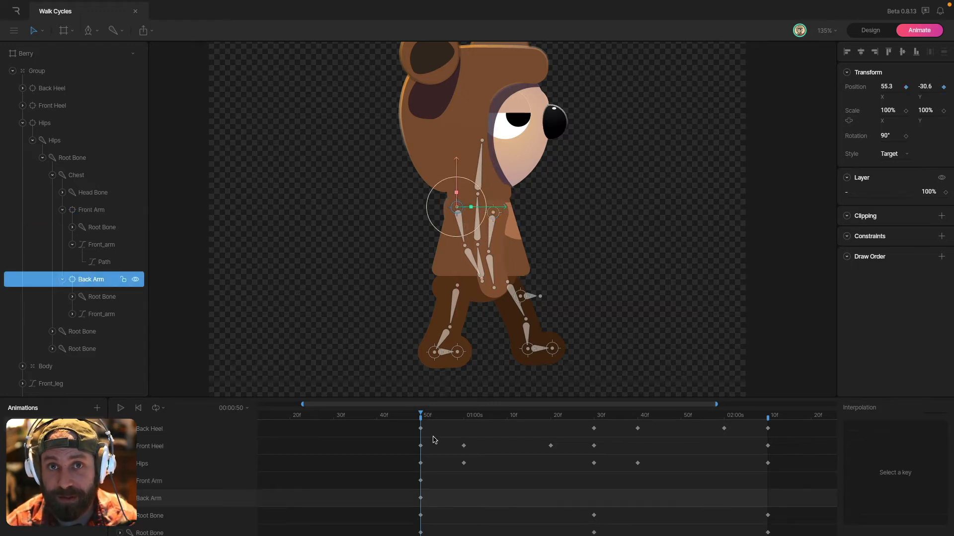
{"action": "left_click_drag", "start_coordinate": [436, 418], "coordinate": [594, 421]}
{"action": "left_click", "coordinate": [90, 210]}
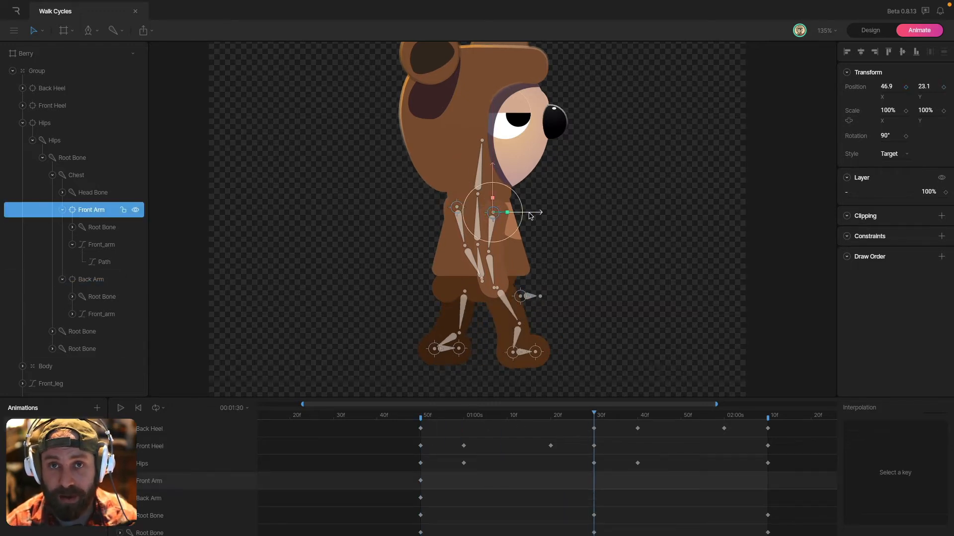
{"action": "left_click_drag", "start_coordinate": [522, 212], "coordinate": [552, 210]}
{"action": "left_click", "coordinate": [457, 207]}
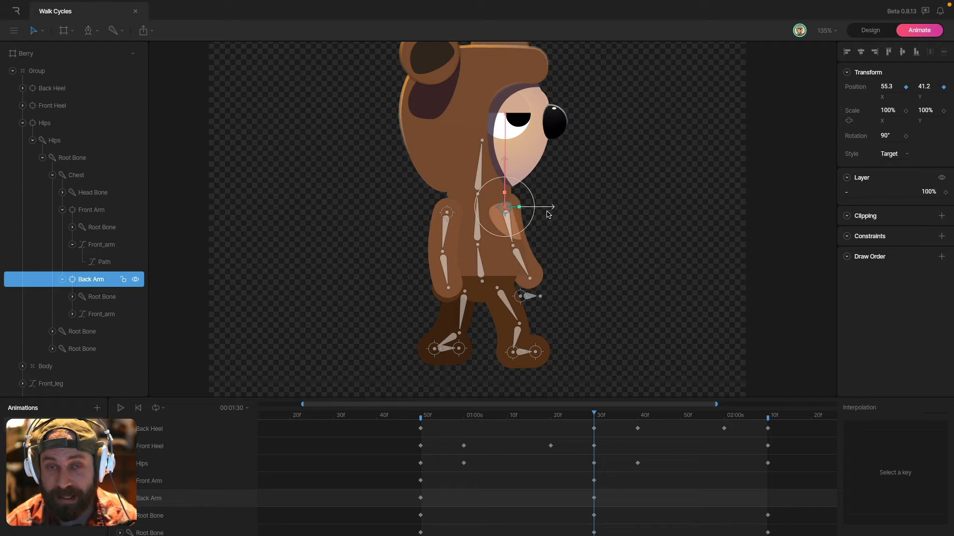
{"action": "left_click_drag", "start_coordinate": [552, 211], "coordinate": [547, 210]}
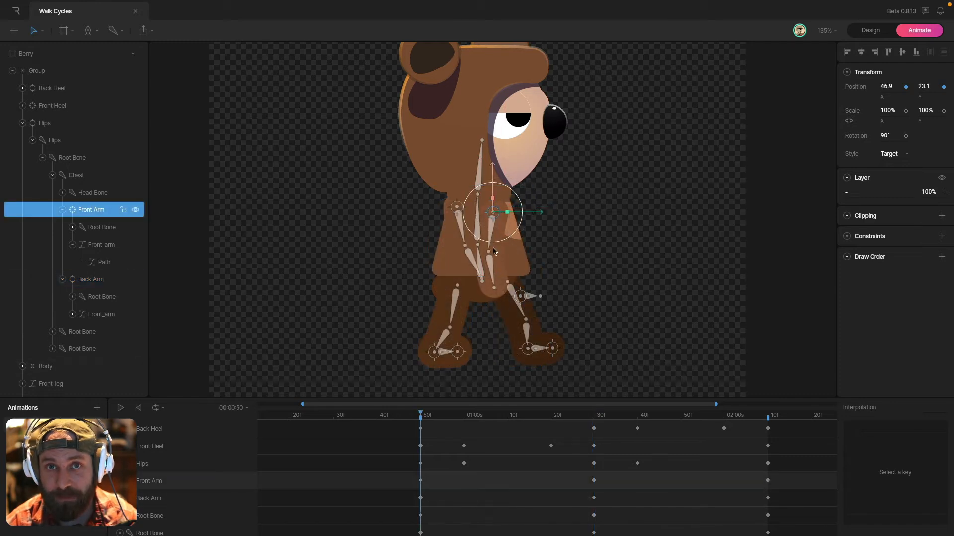
Step: Rotate the arms at 00:50 to swing the Front Arm forward and the Back Arm backward, with the Back Arm at 128°
{"action": "left_click_drag", "start_coordinate": [494, 234], "coordinate": [473, 232]}
{"action": "left_click", "coordinate": [457, 211]}
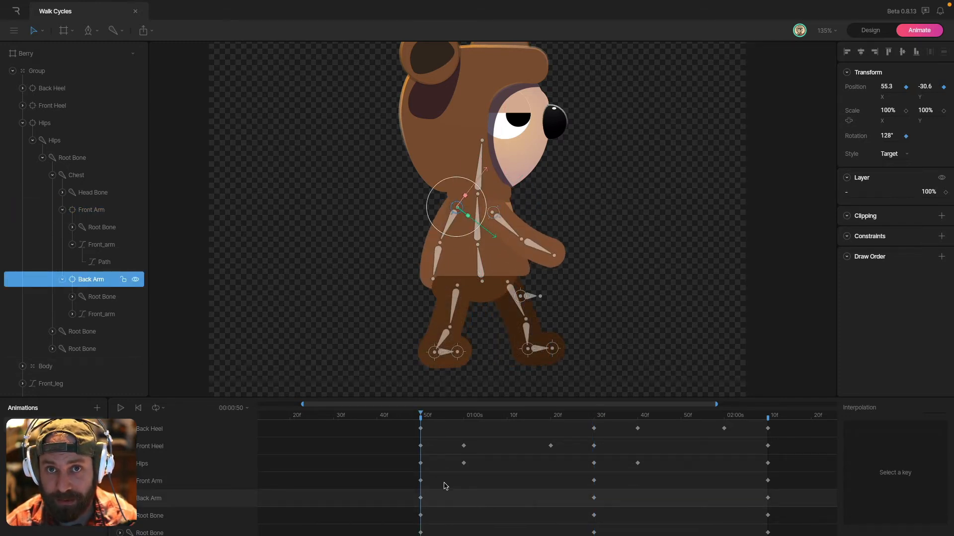
{"action": "left_click_drag", "start_coordinate": [443, 416], "coordinate": [495, 423]}
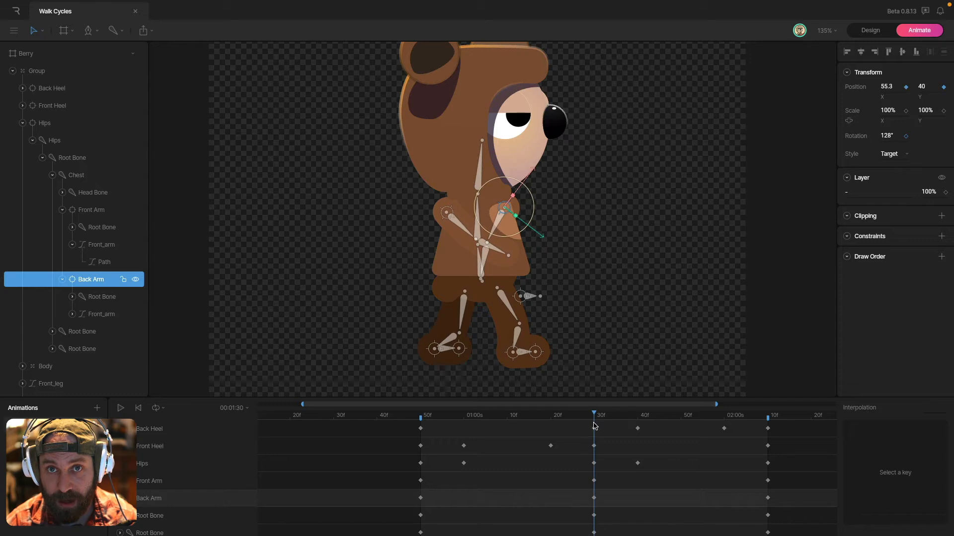
Step: Key the Lower Arm Front bone's rotation at 00:50 with the forearm raised, and at 01:30 with the rotation at -7°
{"action": "left_click", "coordinate": [531, 247]}
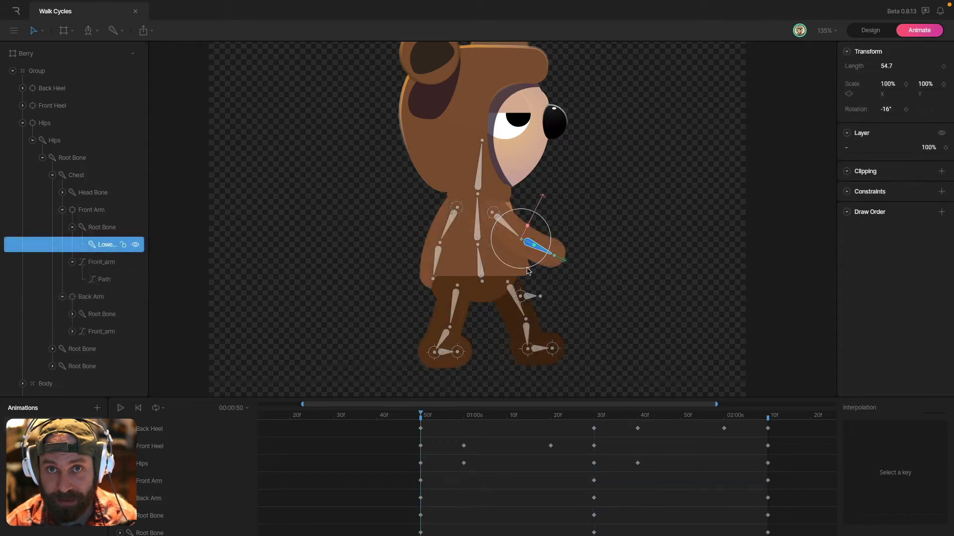
{"action": "left_click_drag", "start_coordinate": [528, 267], "coordinate": [545, 243]}
{"action": "left_click_drag", "start_coordinate": [430, 421], "coordinate": [595, 426]}
{"action": "left_click_drag", "start_coordinate": [416, 273], "coordinate": [435, 251]}
Step: Copy the Lower Arm Front's 00:50 rotation key to 02:10 and play back the walk cycle
{"action": "left_click", "coordinate": [421, 498]}
{"action": "key", "text": "super+c"}
{"action": "left_click_drag", "start_coordinate": [593, 421], "coordinate": [768, 414]}
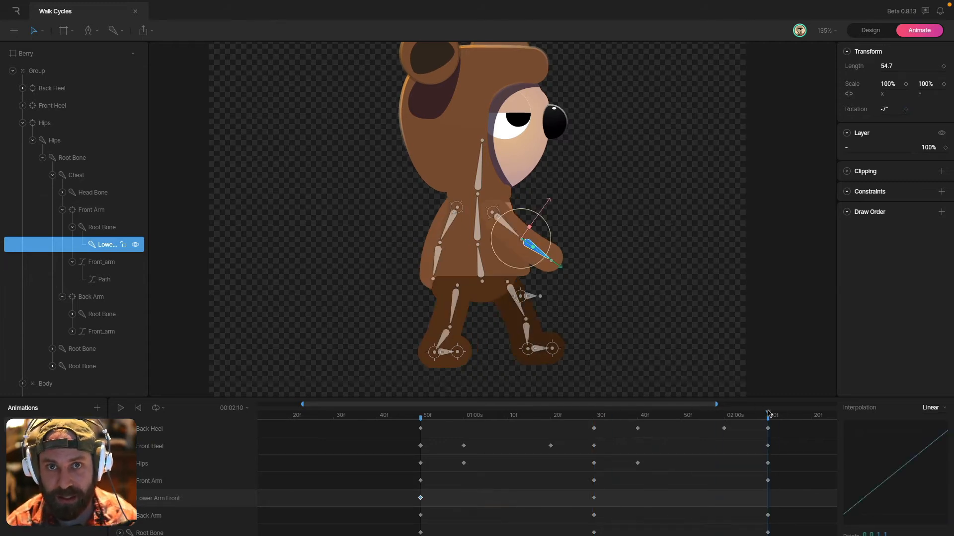
{"action": "key", "text": "super+v"}
{"action": "left_click_drag", "start_coordinate": [783, 492], "coordinate": [382, 506]}
{"action": "left_click", "coordinate": [730, 291]}
{"action": "key", "text": "space"}
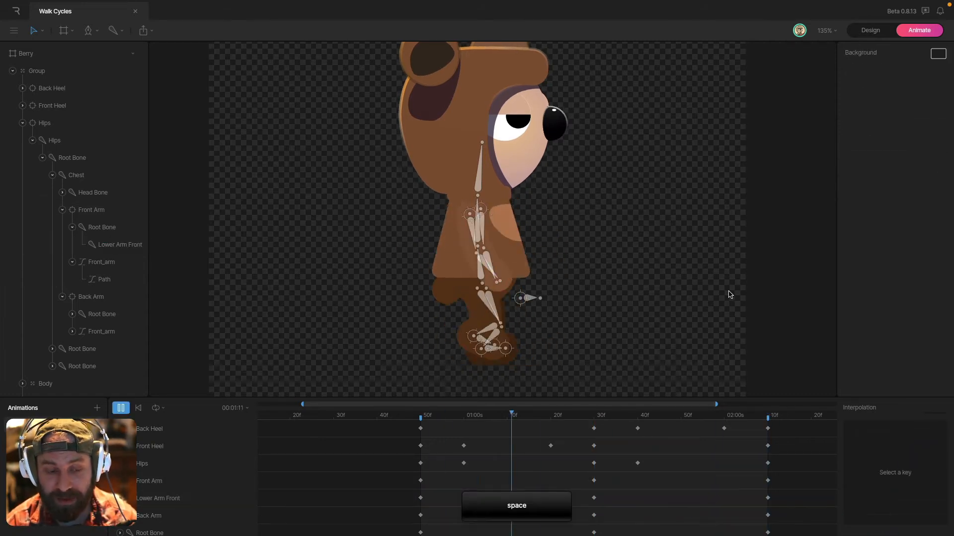
{"action": "key", "text": "space"}
Step: Key the rotation of the Chest and Head Bone together at 00:50, and tilt both slightly forward at 01:00
{"action": "left_click_drag", "start_coordinate": [439, 416], "coordinate": [421, 416]}
{"action": "left_click", "coordinate": [478, 183], "text": "super"}
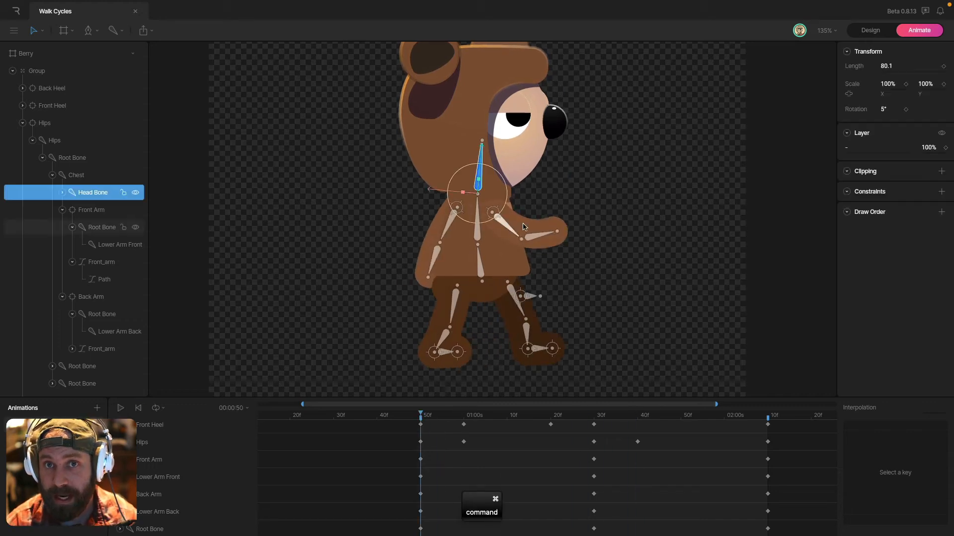
{"action": "left_click", "coordinate": [476, 218]}
{"action": "left_click", "coordinate": [478, 177], "text": "shift"}
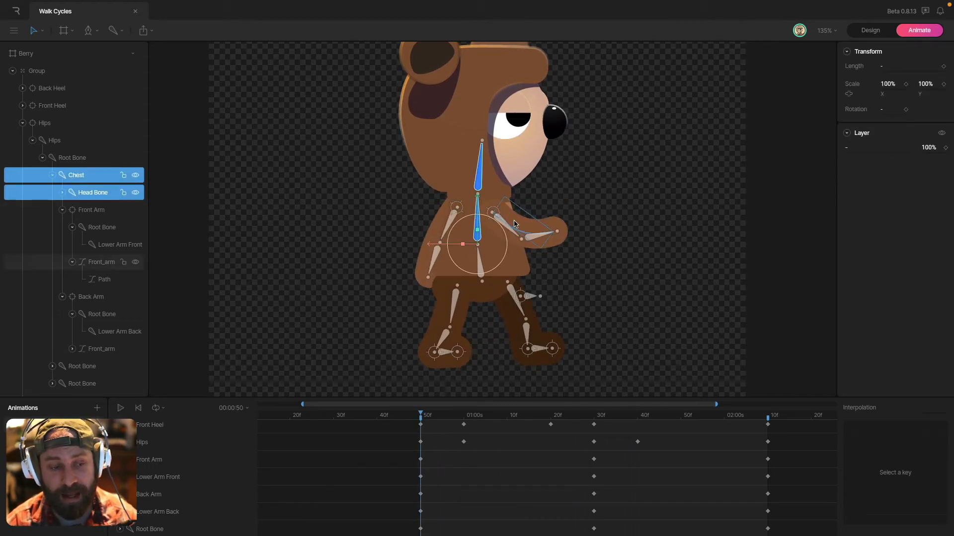
{"action": "left_click", "coordinate": [906, 110]}
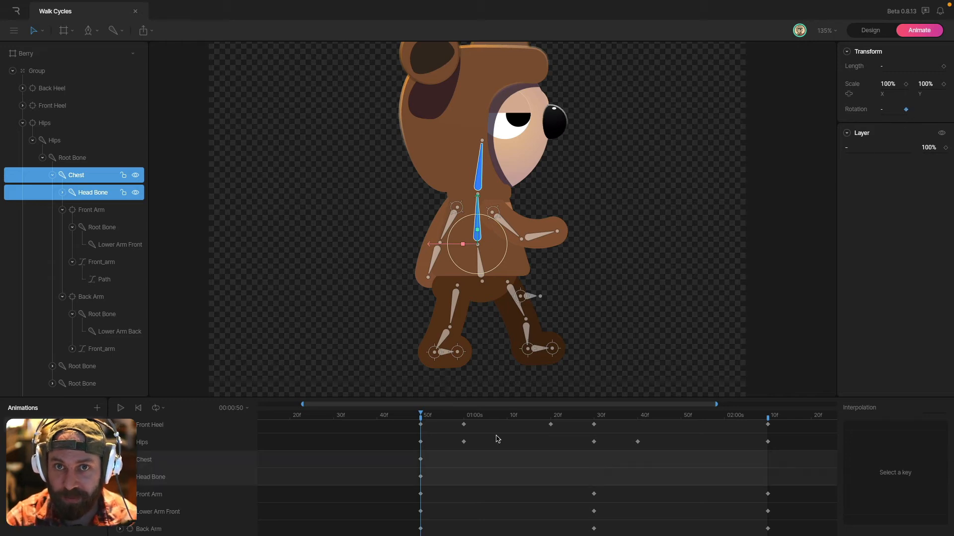
{"action": "left_click", "coordinate": [463, 416]}
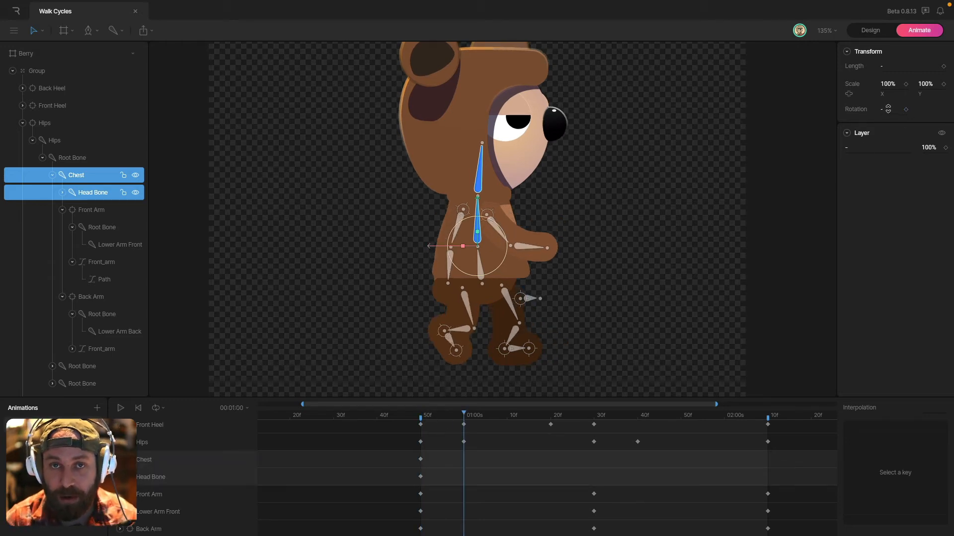
{"action": "left_click_drag", "start_coordinate": [888, 107], "coordinate": [888, 107]}
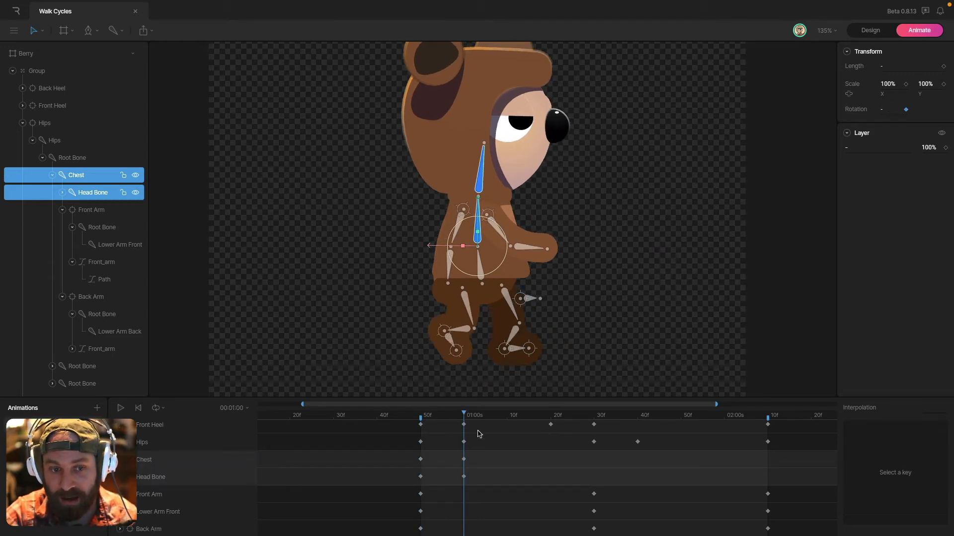
{"action": "left_click_drag", "start_coordinate": [478, 416], "coordinate": [565, 416]}
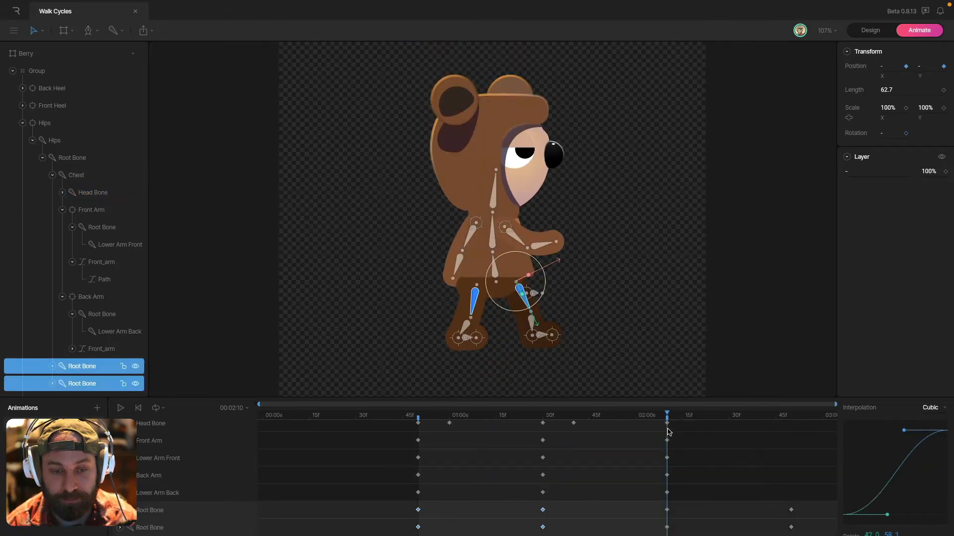
Step: Play back the loop and shift the keys of both leg Root Bones 5 frames earlier, starting at 00:45
{"action": "key", "text": "space"}
{"action": "key", "text": "space"}
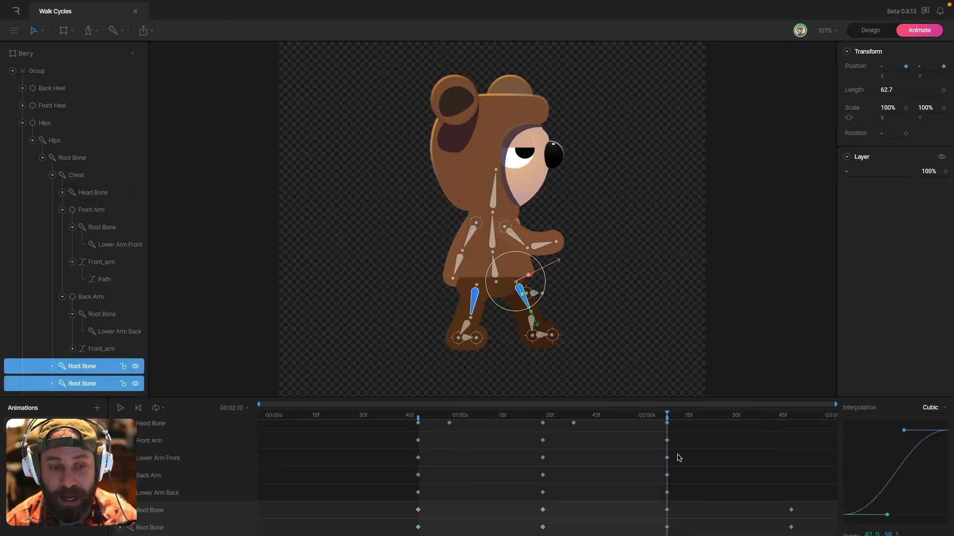
{"action": "left_click_drag", "start_coordinate": [800, 506], "coordinate": [402, 511]}
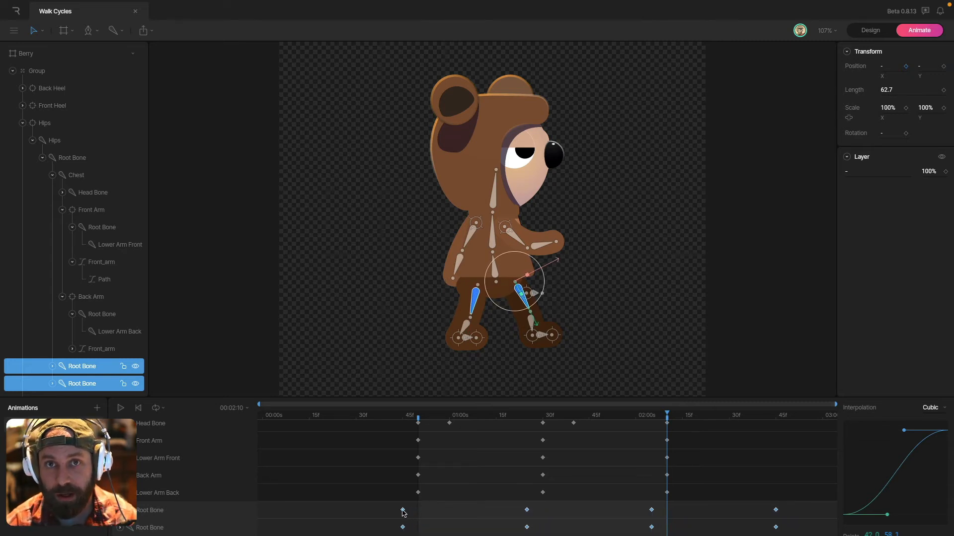
{"action": "left_click_drag", "start_coordinate": [404, 419], "coordinate": [416, 419]}
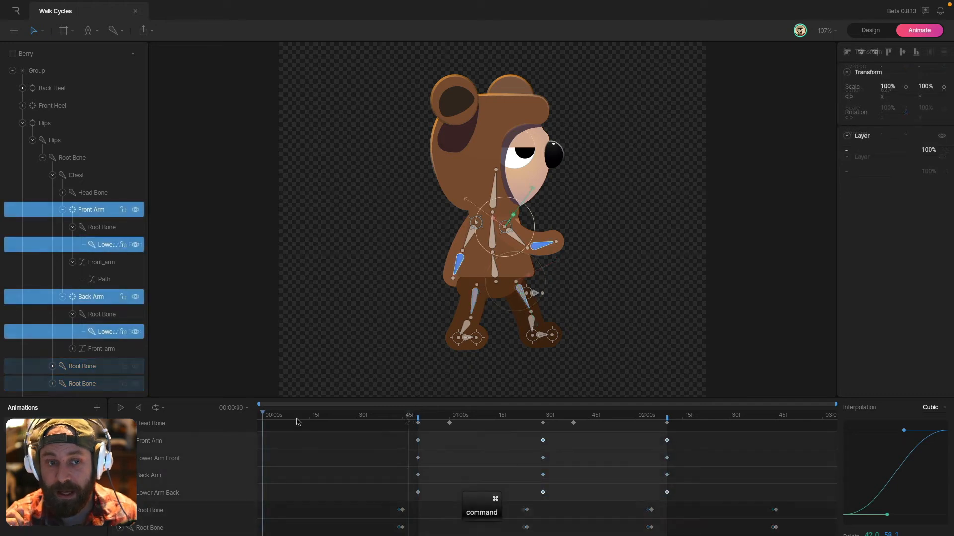
Step: Paste the keys of both arms and lower arms ahead of the loop, with the extra set placed at 00:10
{"action": "key", "text": "super+v"}
{"action": "left_click_drag", "start_coordinate": [400, 499], "coordinate": [250, 430]}
{"action": "left_click", "coordinate": [294, 449]}
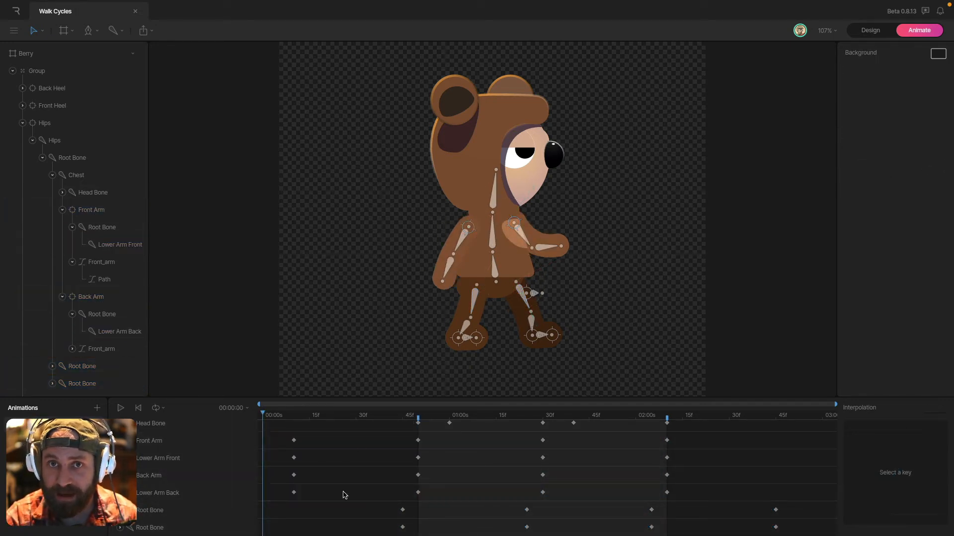
Step: Delay the lower arm keys 5 frames behind the upper arms, and shift all arm keys to start the upper arms at 00:16
{"action": "left_click_drag", "start_coordinate": [283, 452], "coordinate": [653, 462]}
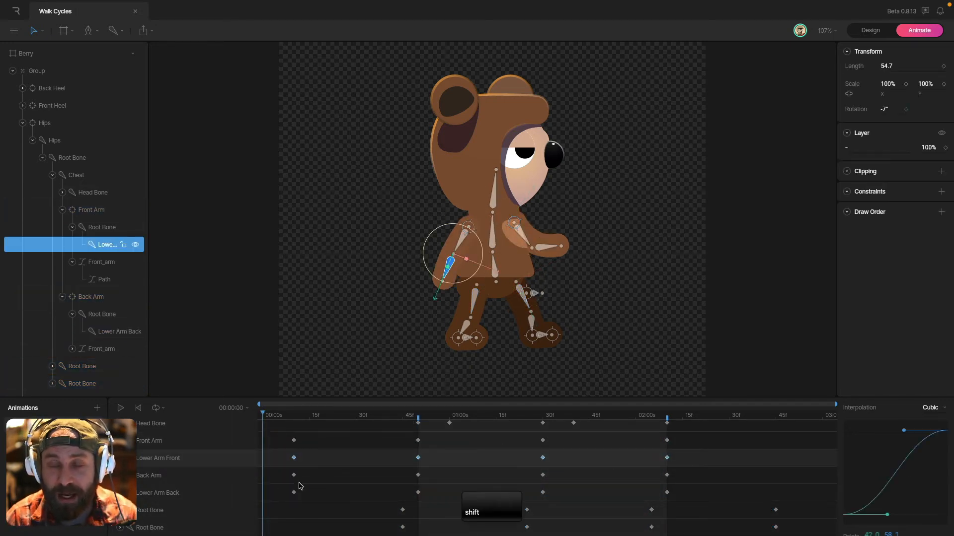
{"action": "left_click_drag", "start_coordinate": [280, 489], "coordinate": [684, 498]}
{"action": "left_click_drag", "start_coordinate": [279, 435], "coordinate": [714, 504]}
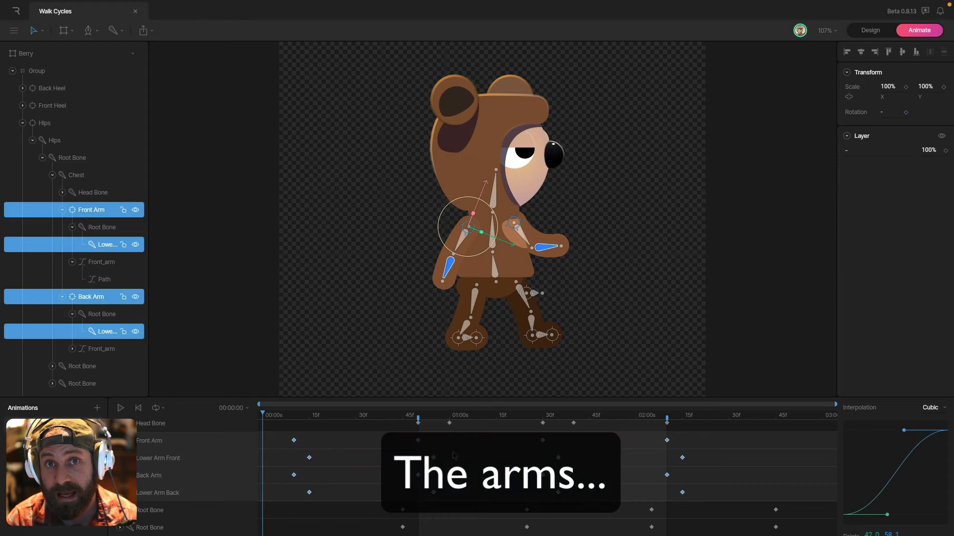
{"action": "left_click_drag", "start_coordinate": [436, 458], "coordinate": [454, 461]}
Step: Shift the Chest and Head Bone keys later to start at 00:16, and play back the walk
{"action": "scroll", "coordinate": [454, 461], "scroll_direction": "up", "scroll_amount": 3}
{"action": "left_click_drag", "start_coordinate": [278, 484], "coordinate": [687, 462]}
{"action": "left_click_drag", "start_coordinate": [415, 416], "coordinate": [473, 435]}
{"action": "key", "text": "space"}
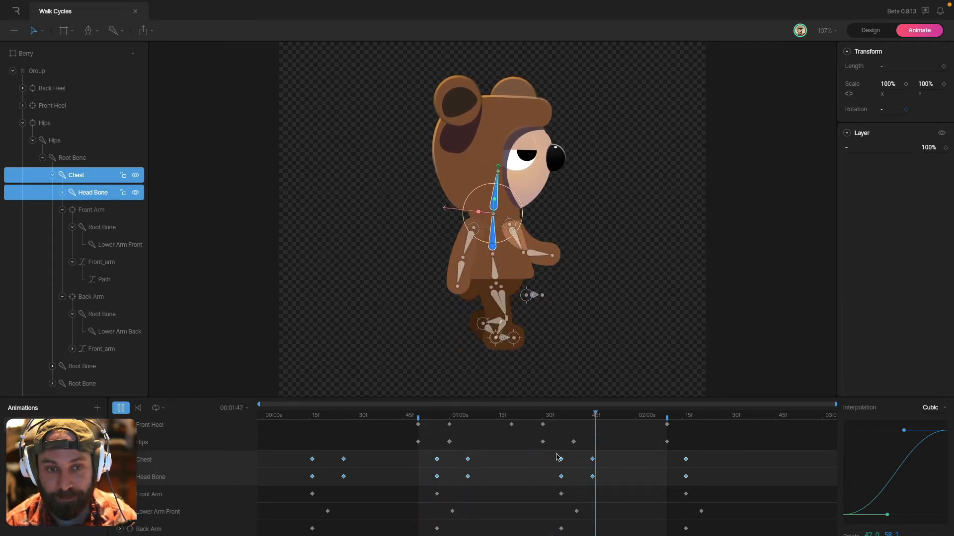
{"action": "left_click_drag", "start_coordinate": [419, 419], "coordinate": [624, 447]}
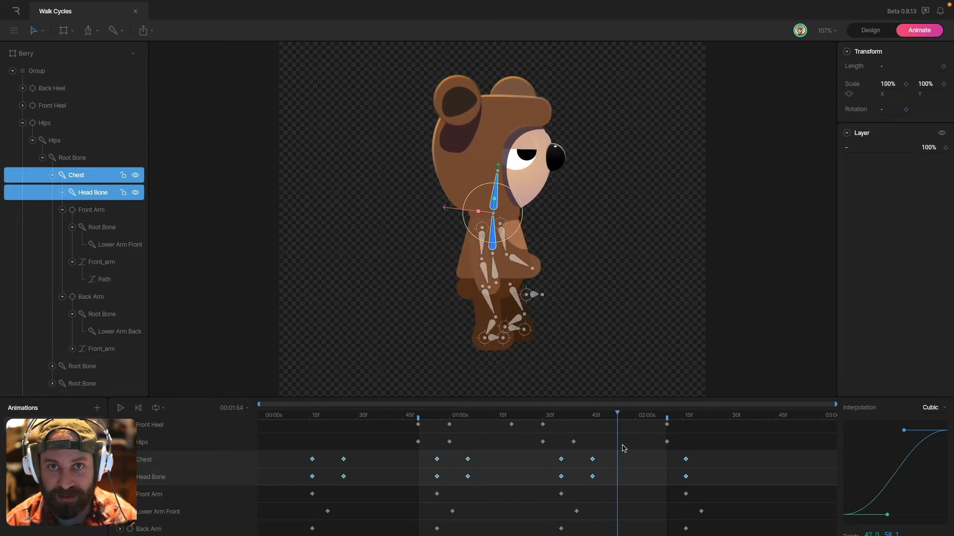
{"action": "key", "text": "space"}
{"action": "left_click", "coordinate": [686, 328]}
Step: Key a forward-leaning pose at 00:50 by rotating the Root Bone, Chest and Head Bone, with the head at -5°, and play it back
{"action": "left_click", "coordinate": [572, 231]}
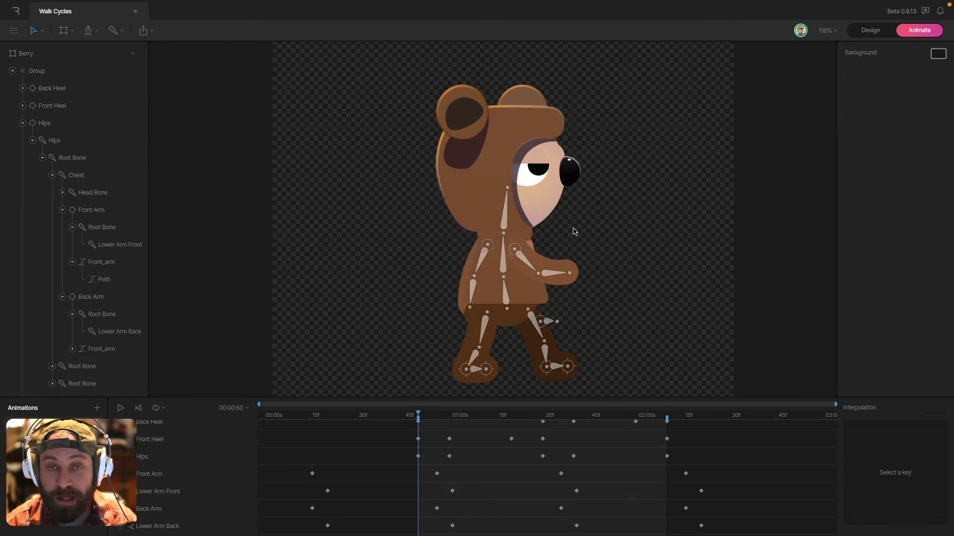
{"action": "left_click", "coordinate": [505, 257], "text": "super"}
{"action": "left_click_drag", "start_coordinate": [505, 249], "coordinate": [547, 229]}
{"action": "left_click", "coordinate": [522, 217], "text": "super"}
{"action": "left_click", "coordinate": [505, 295], "text": "super"}
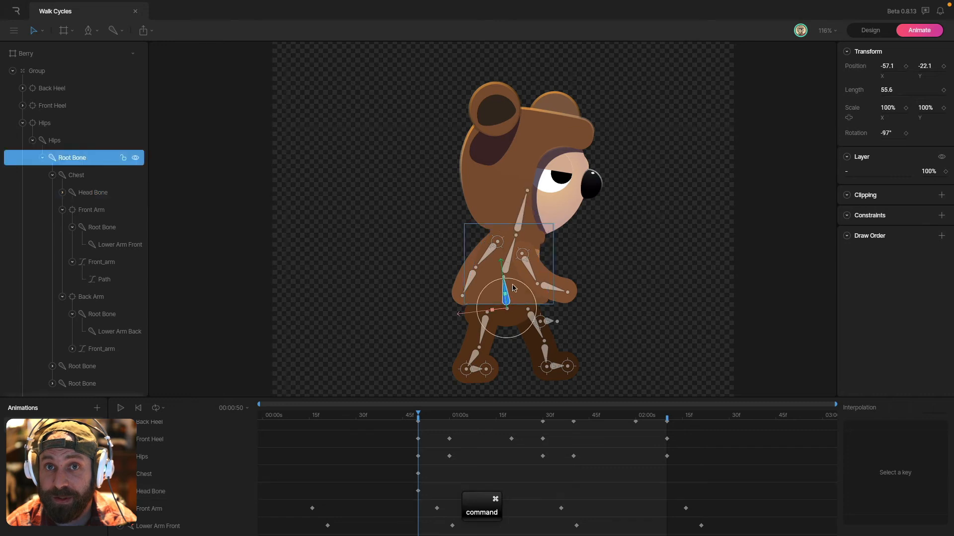
{"action": "left_click_drag", "start_coordinate": [527, 286], "coordinate": [533, 260]}
{"action": "left_click", "coordinate": [513, 260], "text": "super"}
{"action": "left_click", "coordinate": [527, 220], "text": "super"}
{"action": "mouse_move", "coordinate": [433, 419]}
{"action": "left_mouse_down"}
{"action": "mouse_move", "coordinate": [446, 422]}
{"action": "mouse_move", "coordinate": [422, 428]}
{"action": "mouse_move", "coordinate": [447, 433]}
{"action": "mouse_move", "coordinate": [418, 424]}
{"action": "mouse_move", "coordinate": [628, 437]}
{"action": "left_mouse_up"}
{"action": "key", "text": "space"}
{"action": "key", "text": "space"}
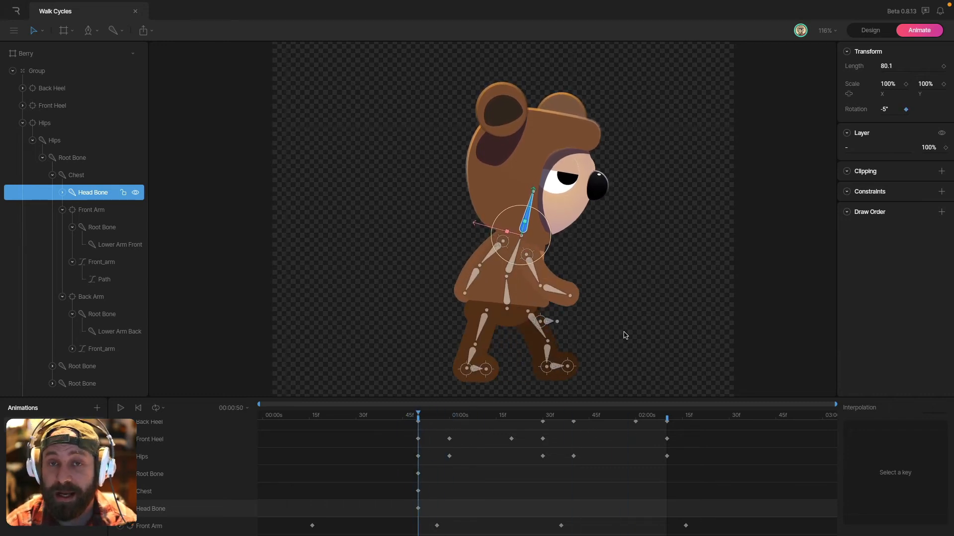
Step: Paste a Y position key for the Front Heel at 01:20
{"action": "left_click", "coordinate": [624, 336]}
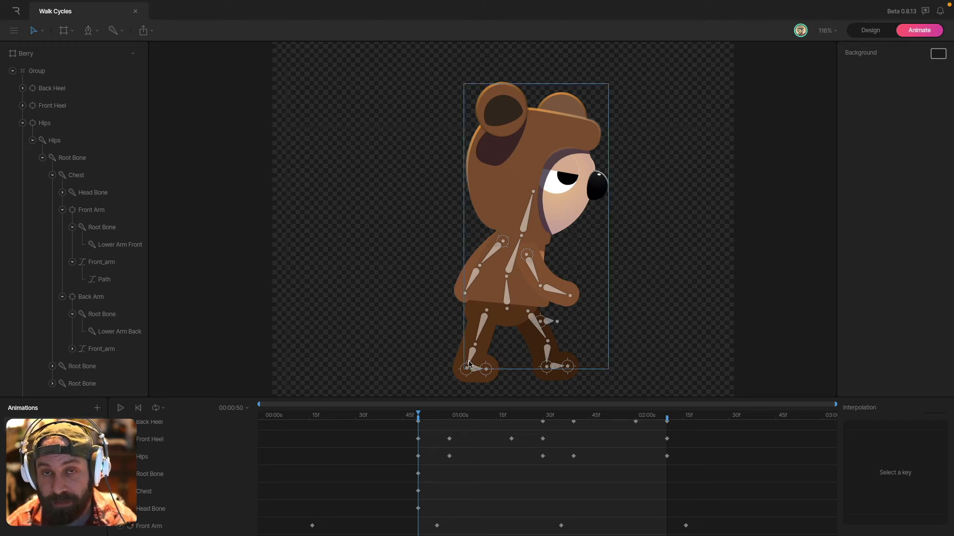
{"action": "left_click", "coordinate": [495, 432]}
{"action": "mouse_move", "coordinate": [418, 420]}
{"action": "left_mouse_down"}
{"action": "mouse_move", "coordinate": [536, 425]}
{"action": "mouse_move", "coordinate": [418, 423]}
{"action": "left_mouse_up"}
{"action": "scroll", "coordinate": [503, 381], "scroll_direction": "up", "scroll_amount": 5}
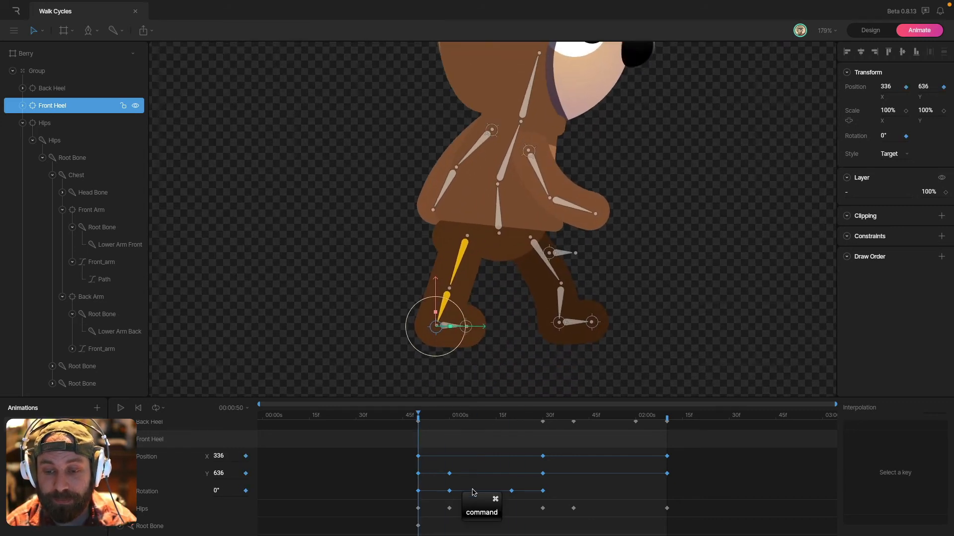
{"action": "left_click", "coordinate": [418, 456]}
{"action": "left_click_drag", "start_coordinate": [419, 421], "coordinate": [531, 468]}
{"action": "key", "text": "super+v"}
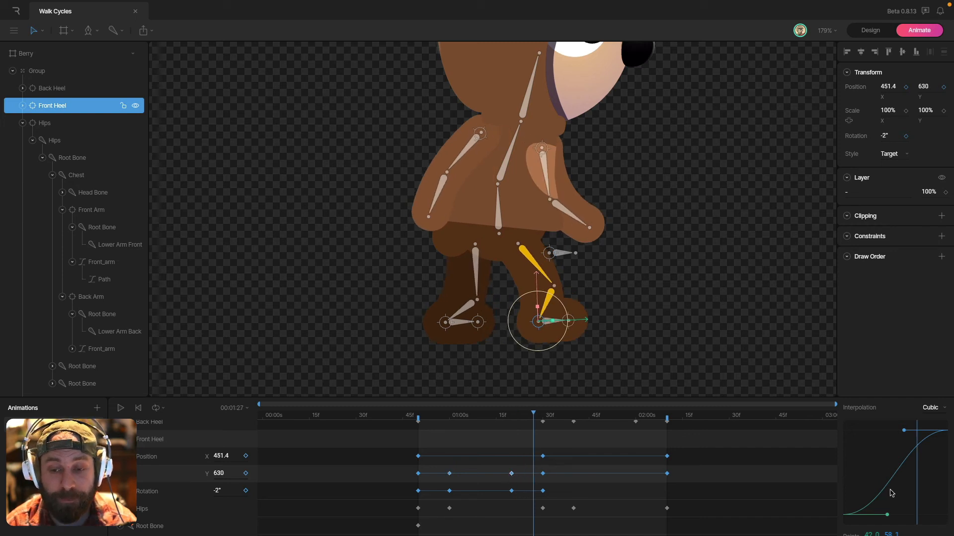
Step: Reshape the cubic interpolation of the Front Heel's 01:20 Y key to drop the foot late and fast, and play back the stomp
{"action": "left_click_drag", "start_coordinate": [904, 430], "coordinate": [937, 496]}
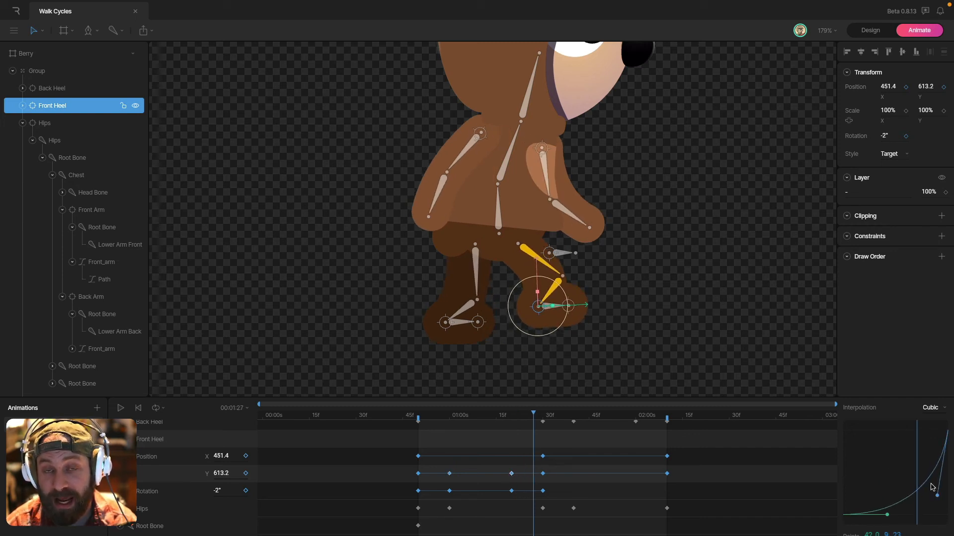
{"action": "mouse_move", "coordinate": [532, 420]}
{"action": "left_mouse_down"}
{"action": "mouse_move", "coordinate": [511, 424]}
{"action": "mouse_move", "coordinate": [541, 430]}
{"action": "left_mouse_up"}
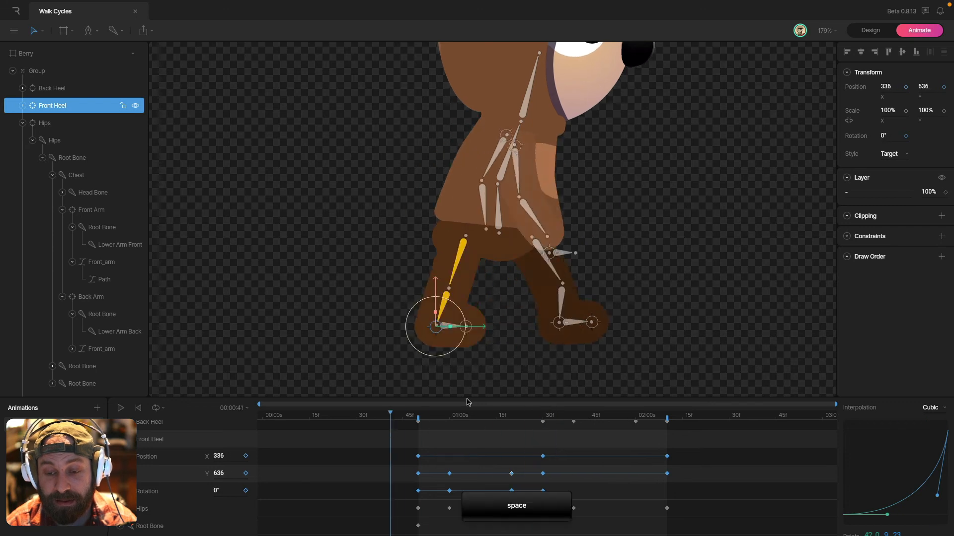
{"action": "left_click", "coordinate": [700, 332]}
{"action": "key", "text": "space"}
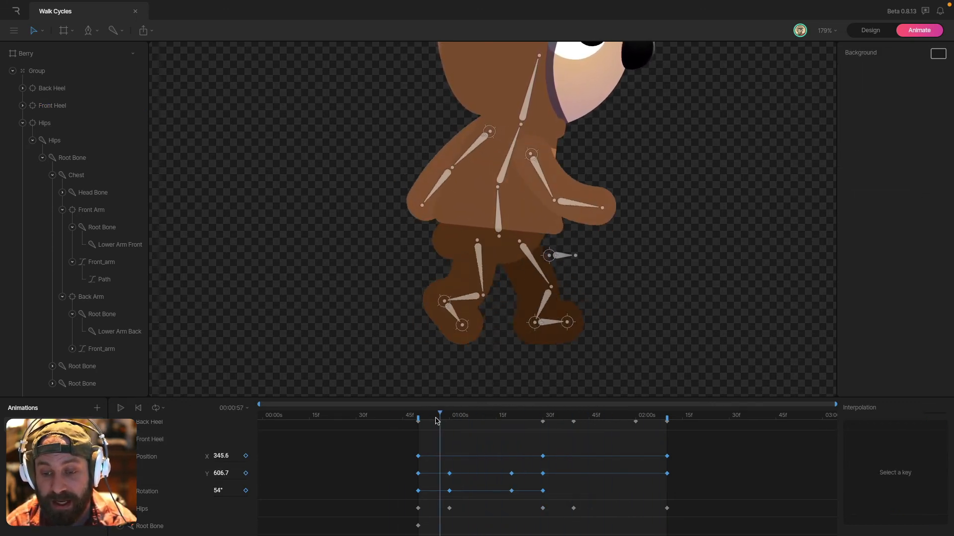
{"action": "key", "text": "space"}
Step: Select the Back Heel's Y position key at 01:40
{"action": "left_click", "coordinate": [59, 88]}
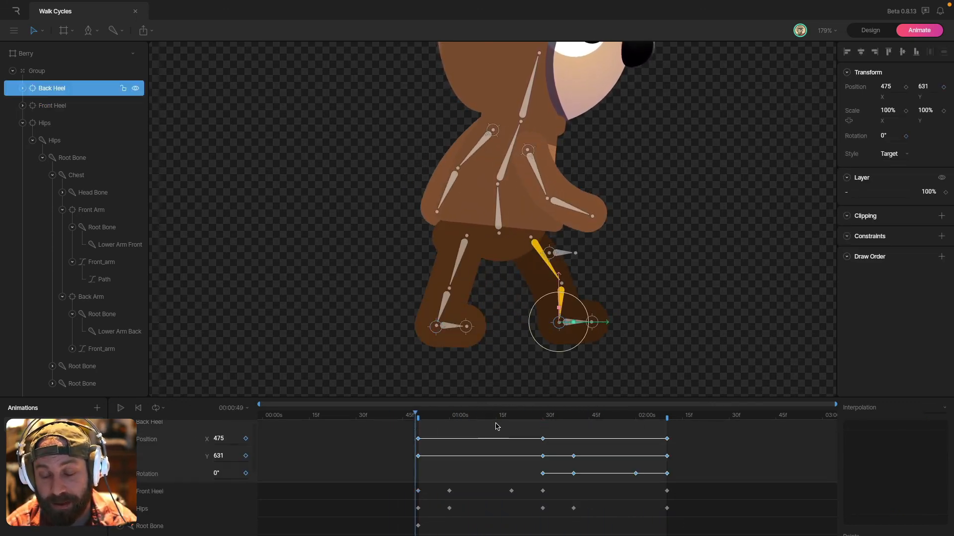
{"action": "left_click_drag", "start_coordinate": [494, 421], "coordinate": [573, 421]}
{"action": "left_click", "coordinate": [573, 456]}
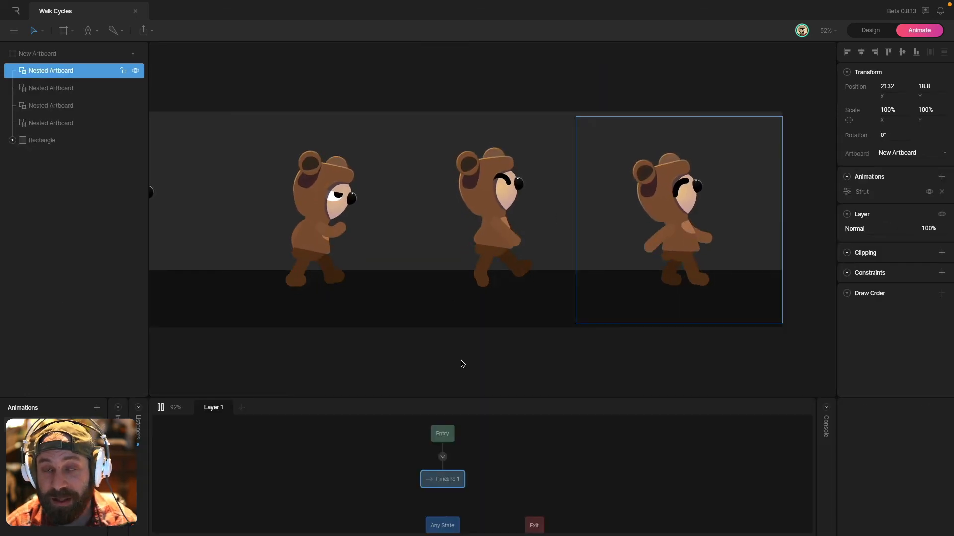
{"action": "scroll", "coordinate": [460, 364], "scroll_direction": "left", "scroll_amount": 1}
{"action": "scroll", "coordinate": [534, 368], "scroll_direction": "right", "scroll_amount": 2}
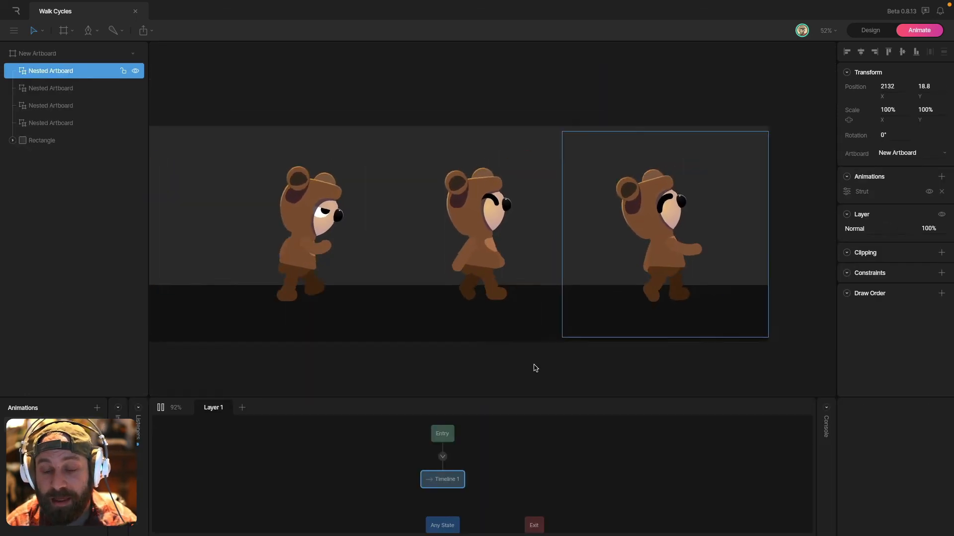